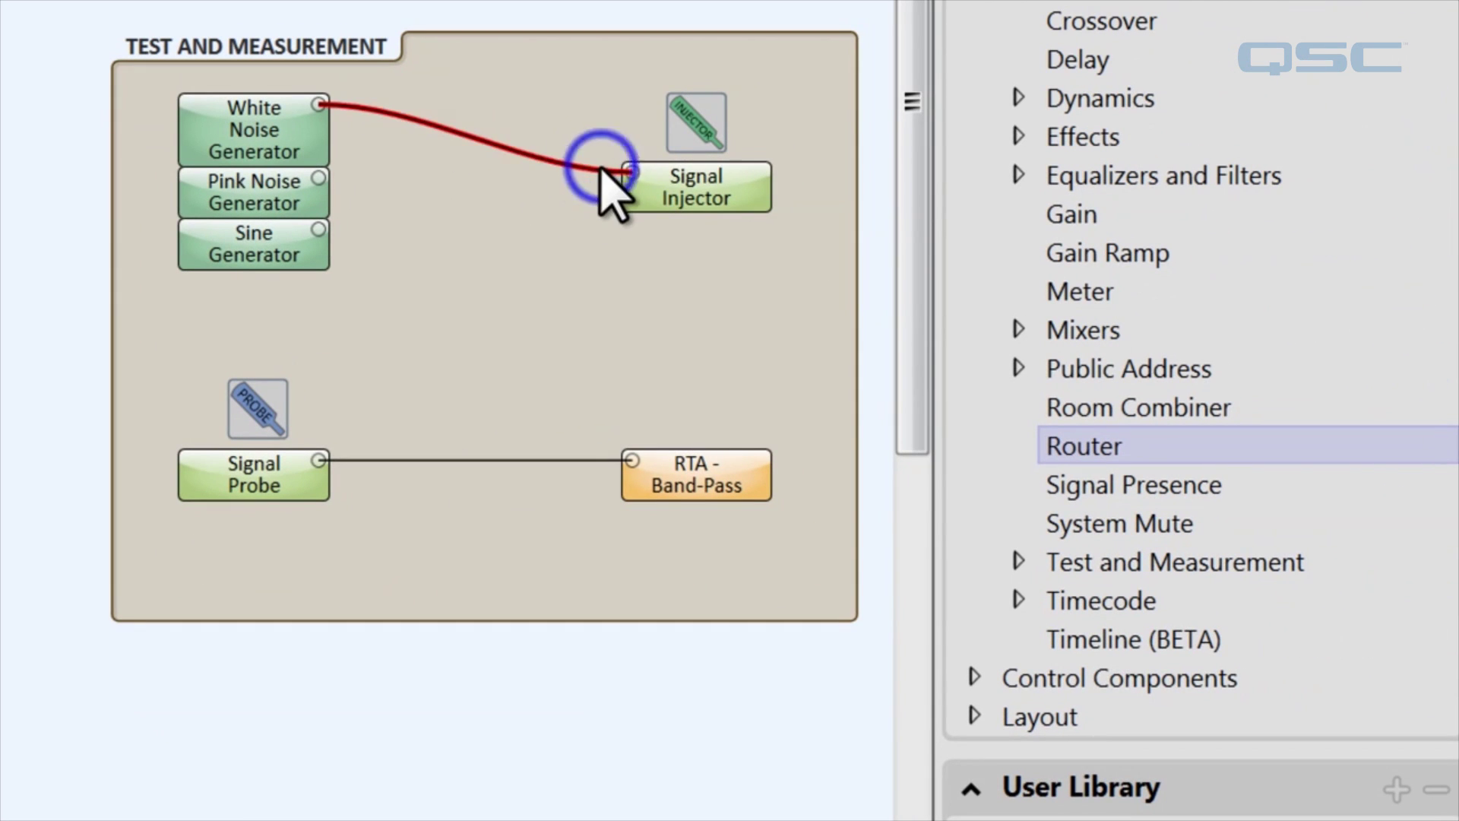
Disconnect the White Noise Generator from the Signal Injector and drop a Router into the test box.
left_click_drag(600, 169, 627, 176)
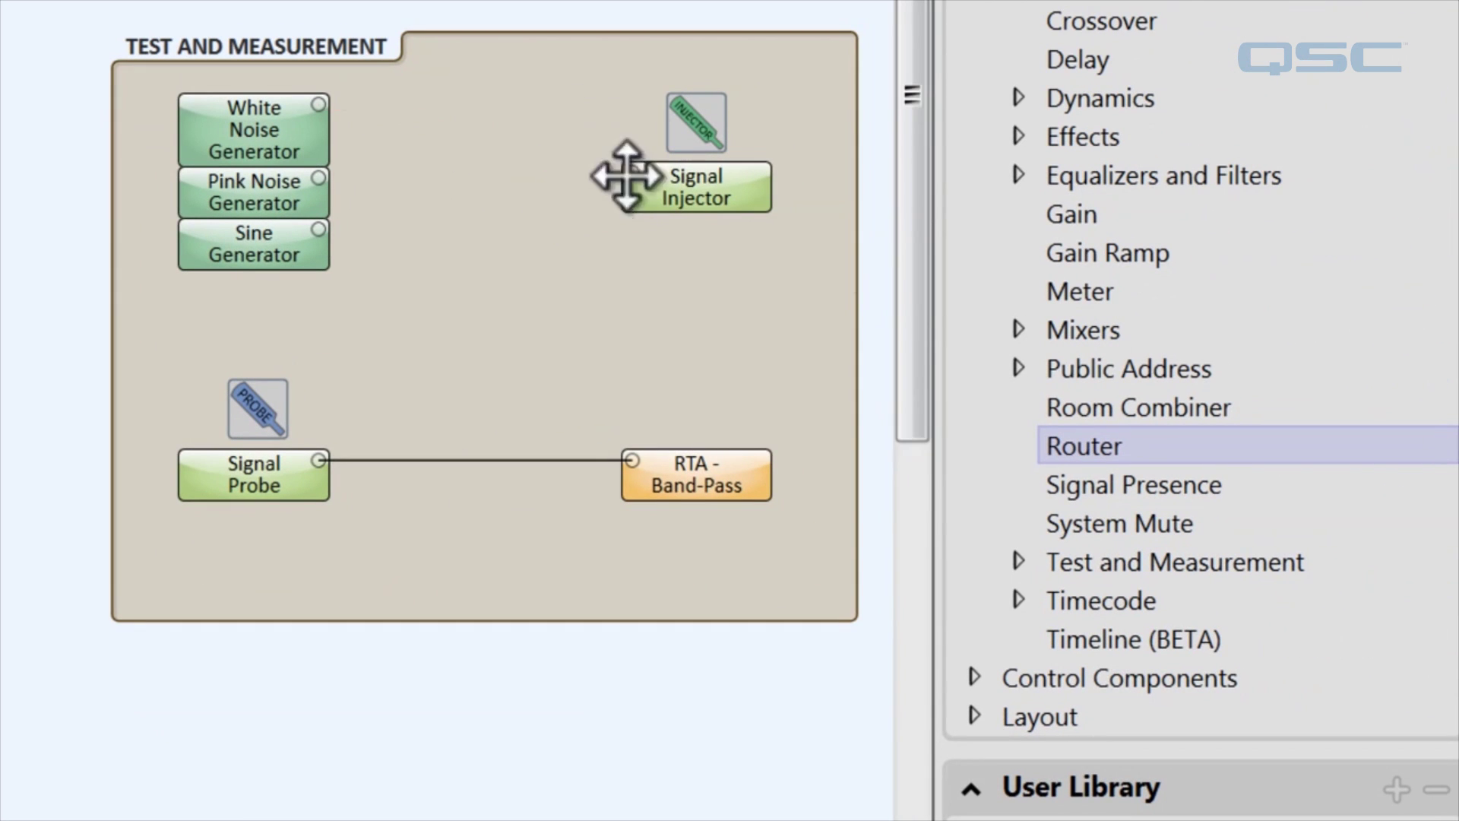
left_click_drag(1049, 449, 404, 130)
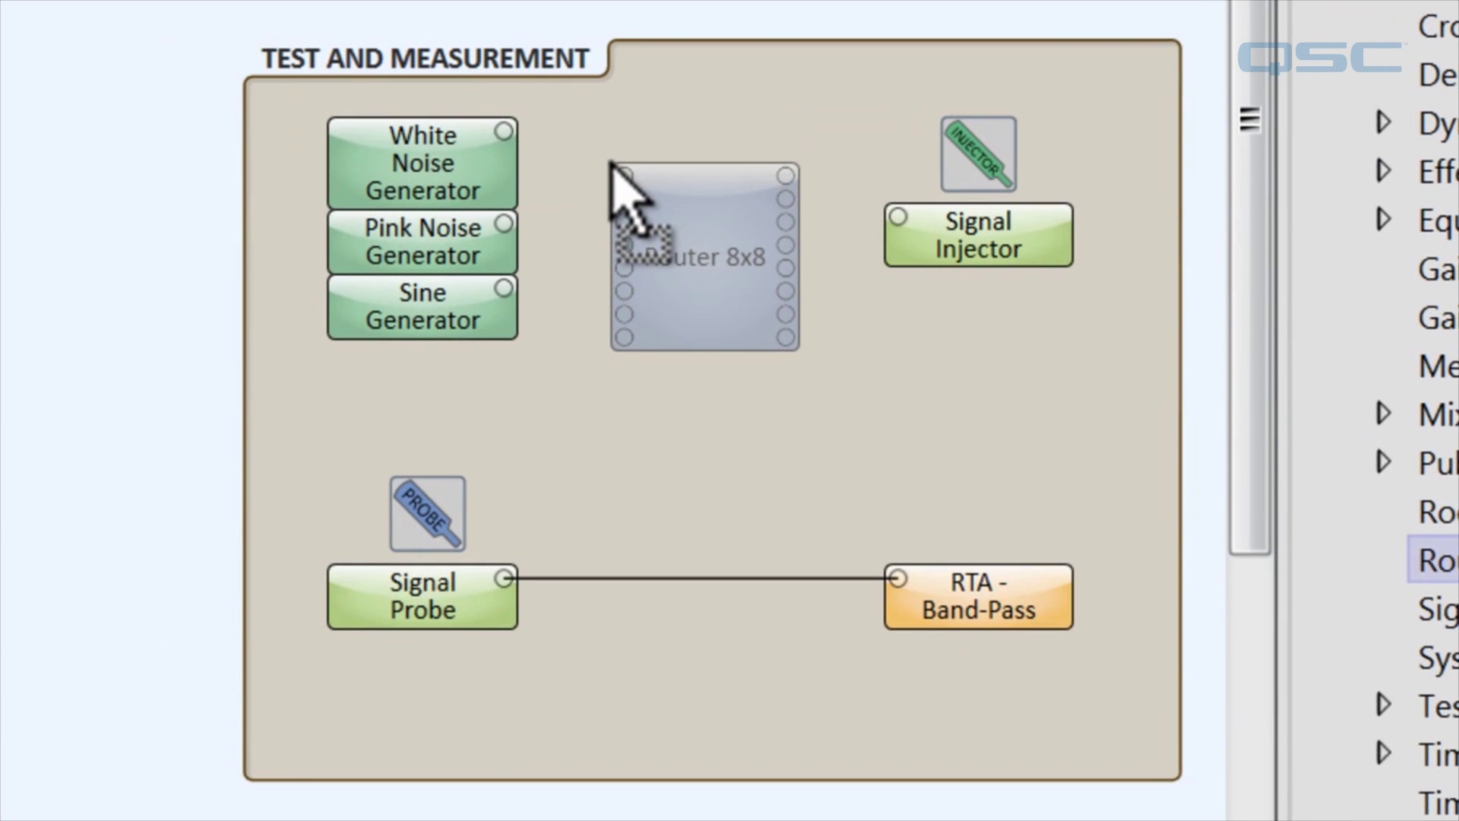
left_click_drag(612, 163, 612, 162)
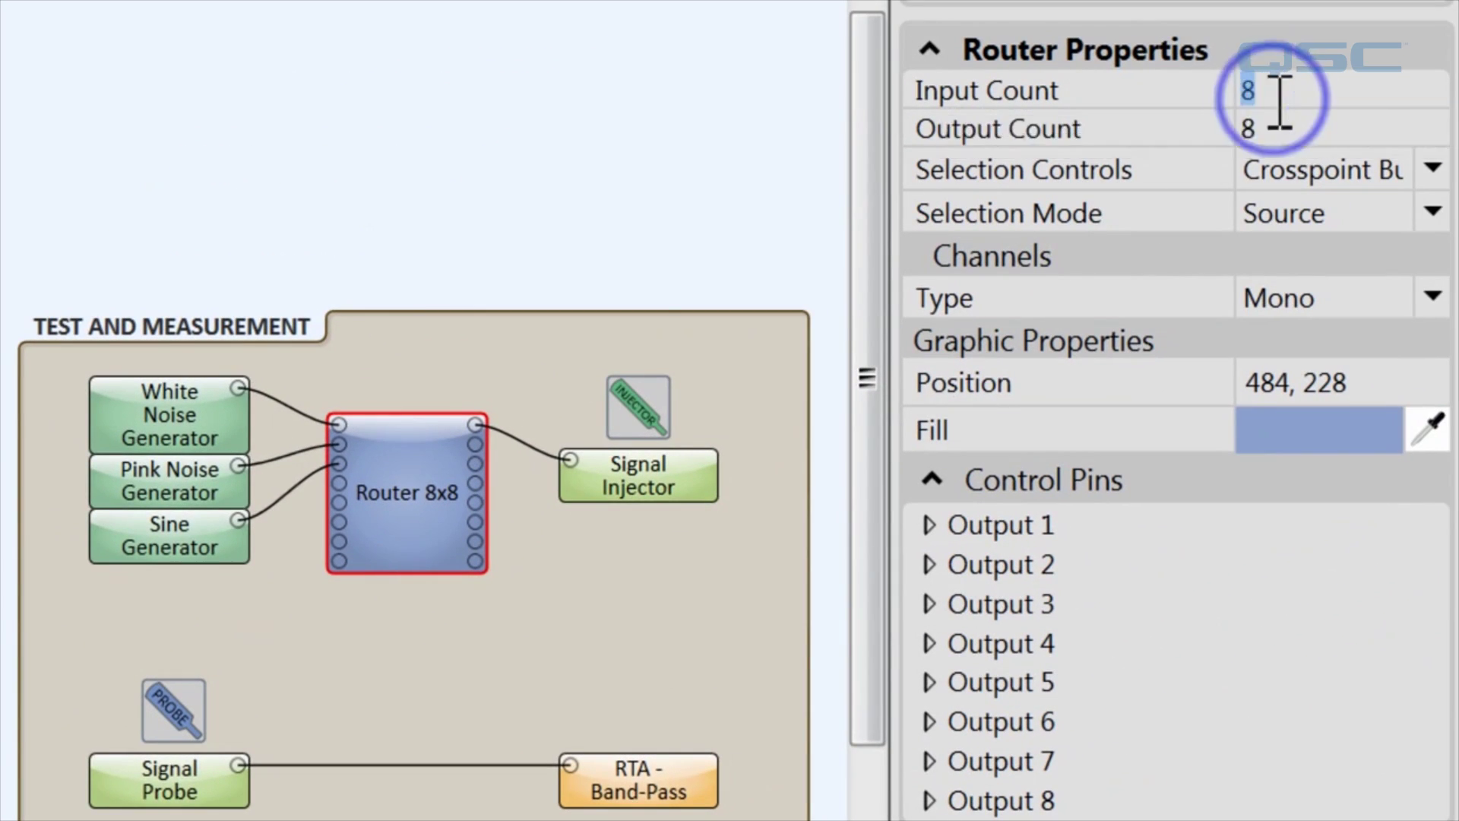
Set the router to 4 inputs and 1 output, and wire the Signal Probe into input 4.
type("4")
left_click(1281, 129)
type("1")
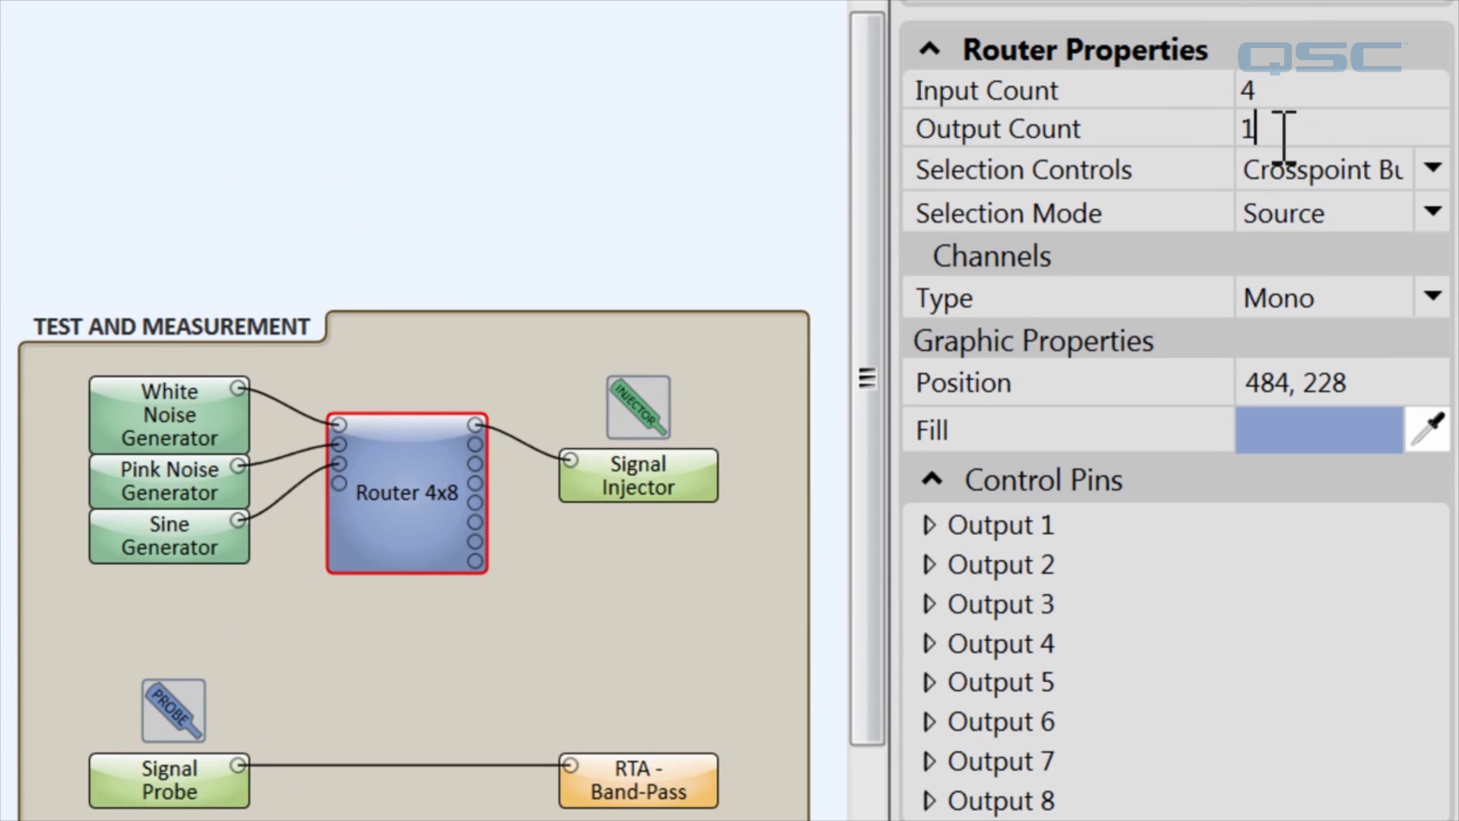
key("Return")
left_click(444, 620)
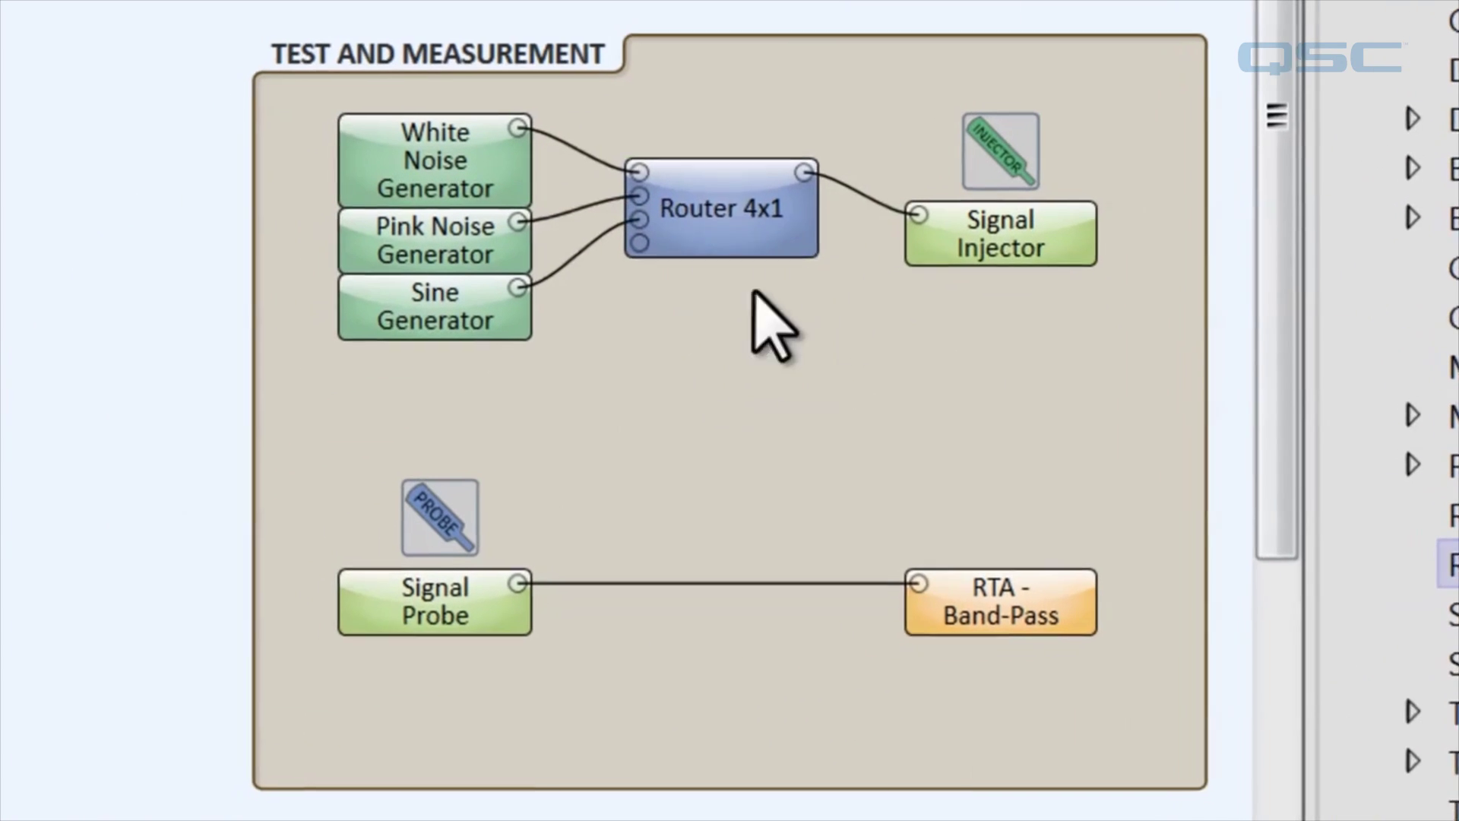
left_click(454, 232)
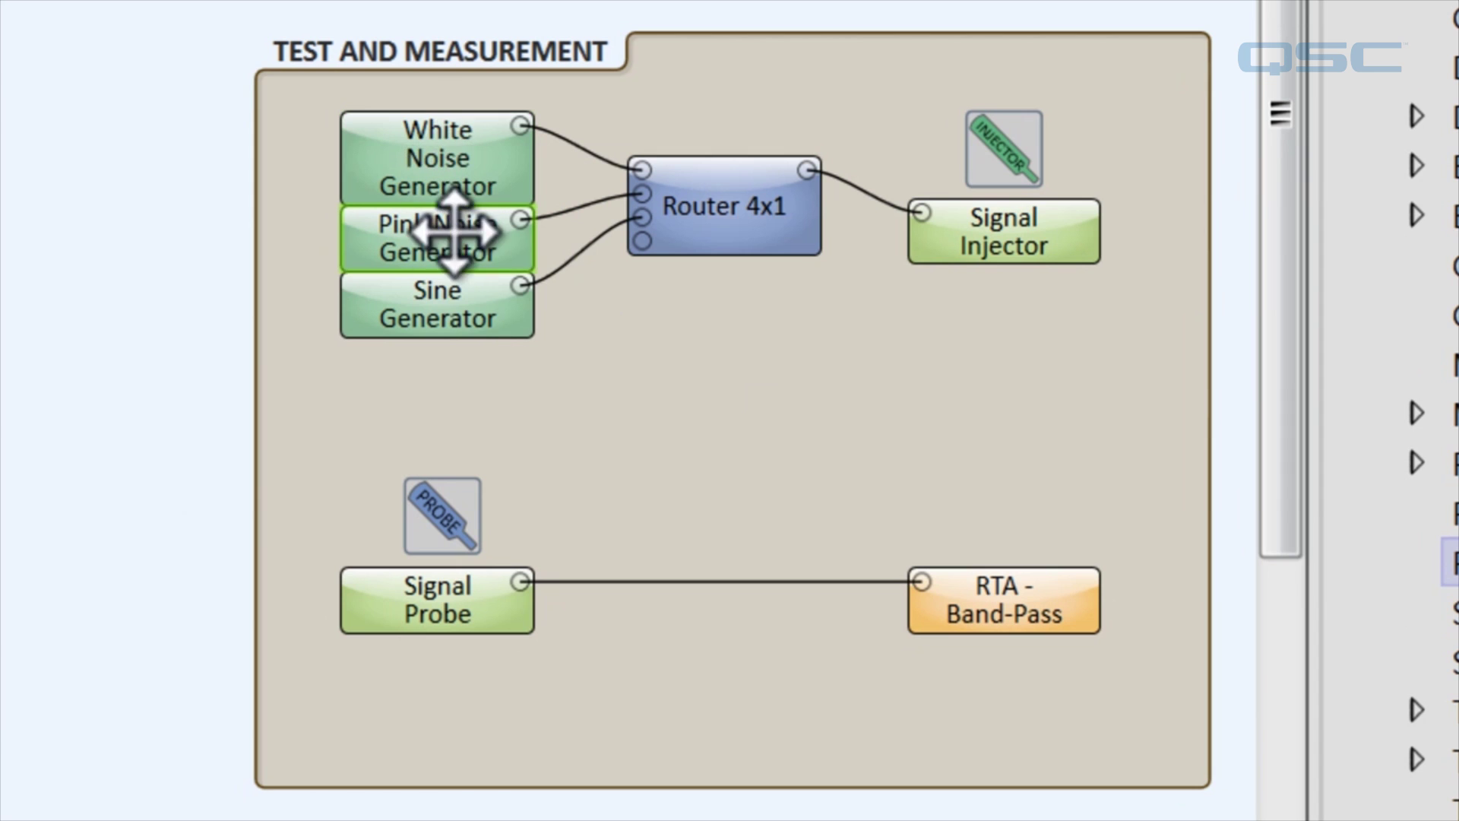
left_click_drag(522, 580, 642, 247)
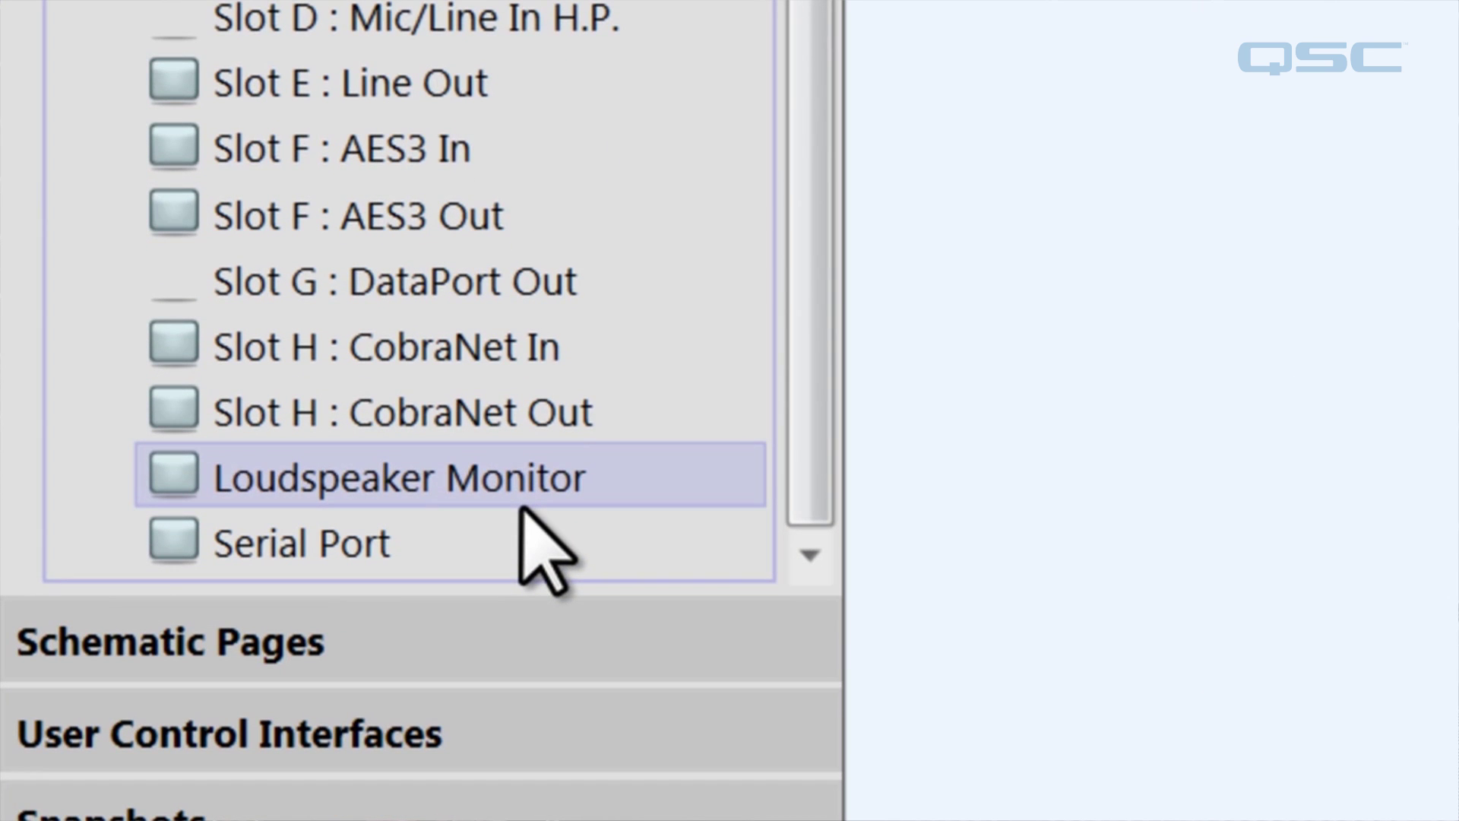
Place a Loudspeaker Monitor below the Signal Probe and check its Mute and Gain controls.
left_click_drag(507, 494, 526, 262)
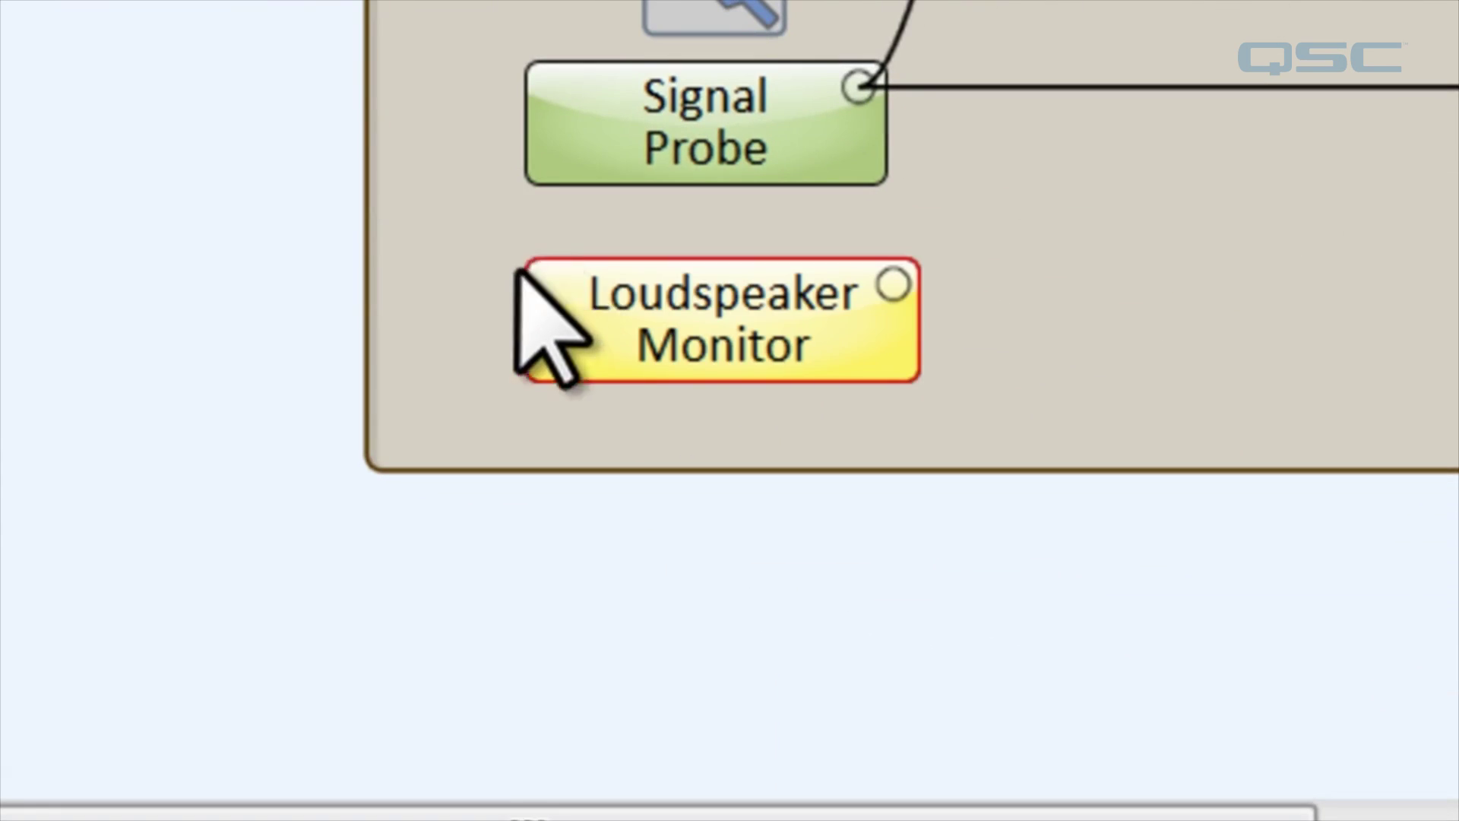
double_click(628, 304)
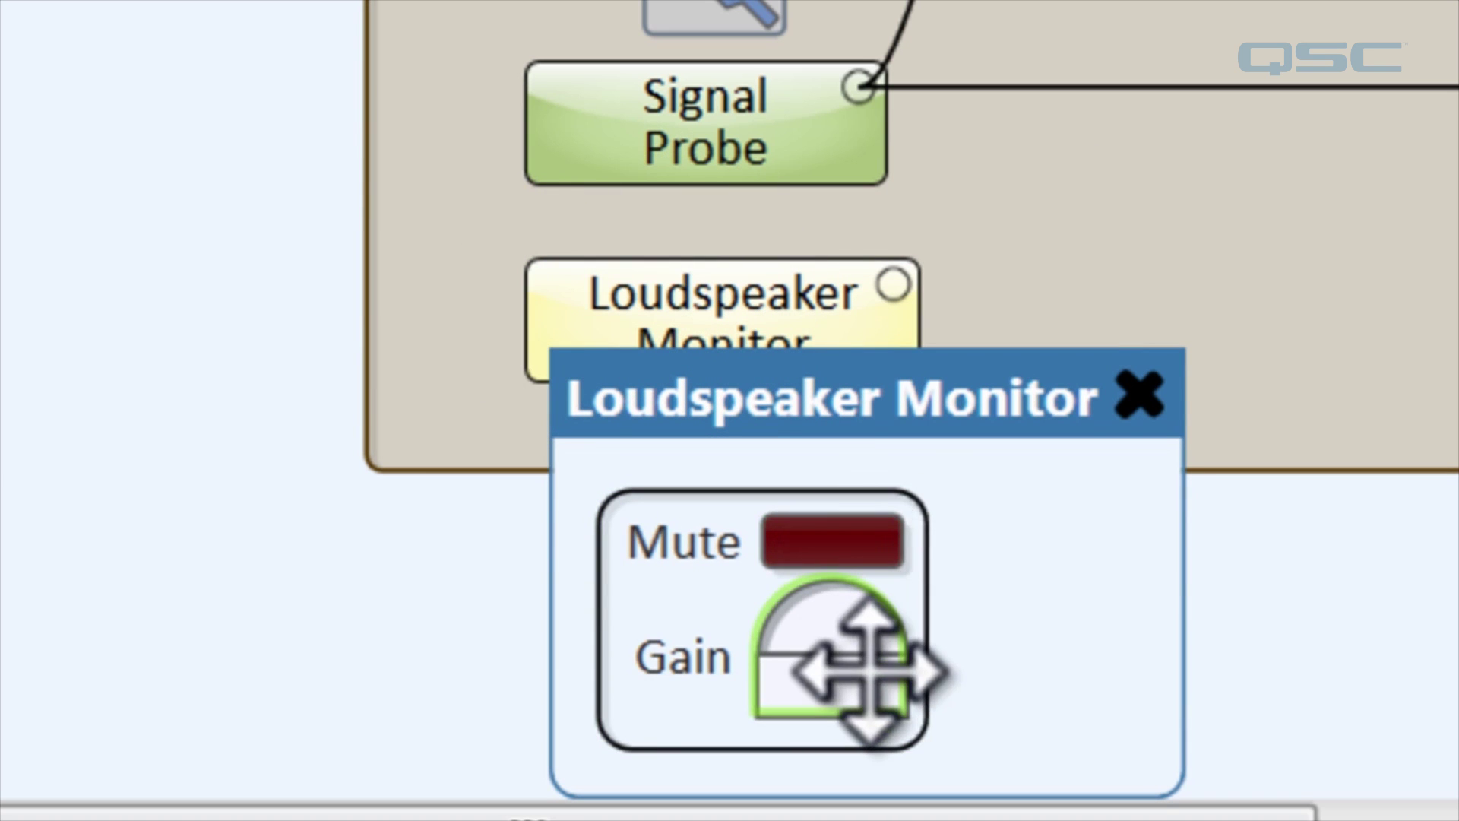
left_click(1144, 395)
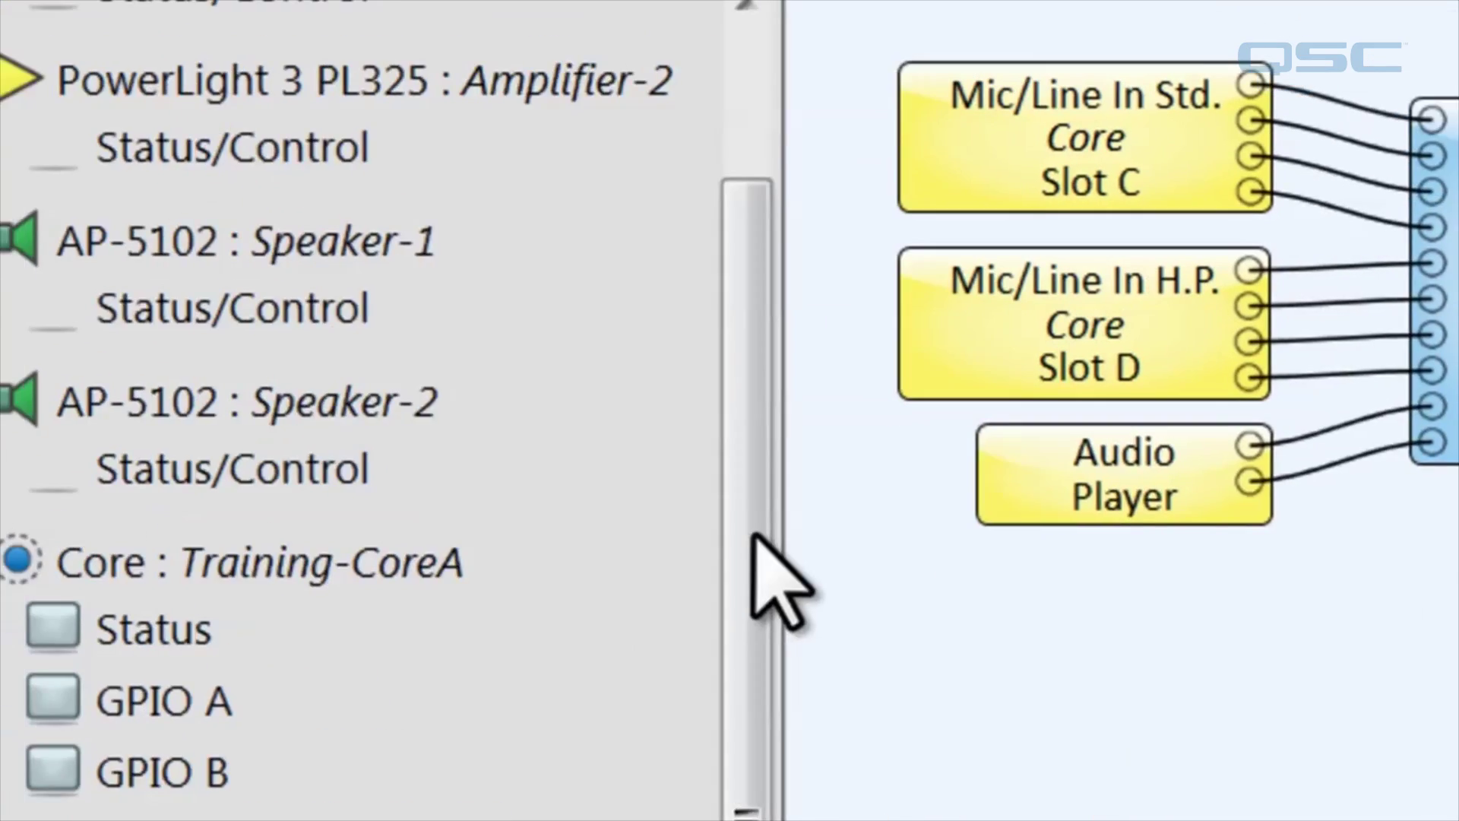
On the PowerLight 3 PL325 Amplifier-1 panel, switch Monitor Listen from Channel 1 to Channel 2.
left_click_drag(864, 651, 847, 449)
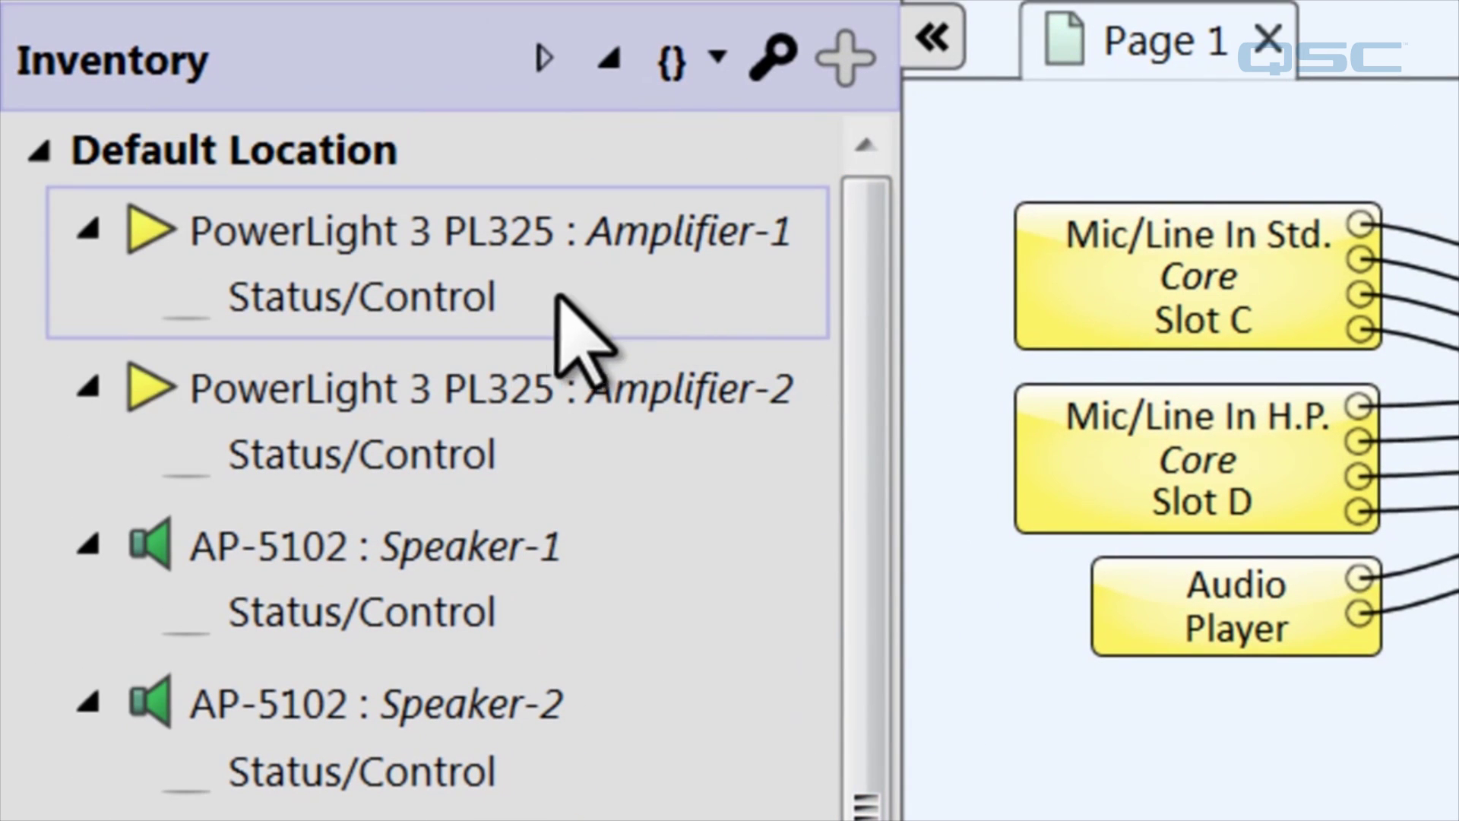
mouse_move(487, 319)
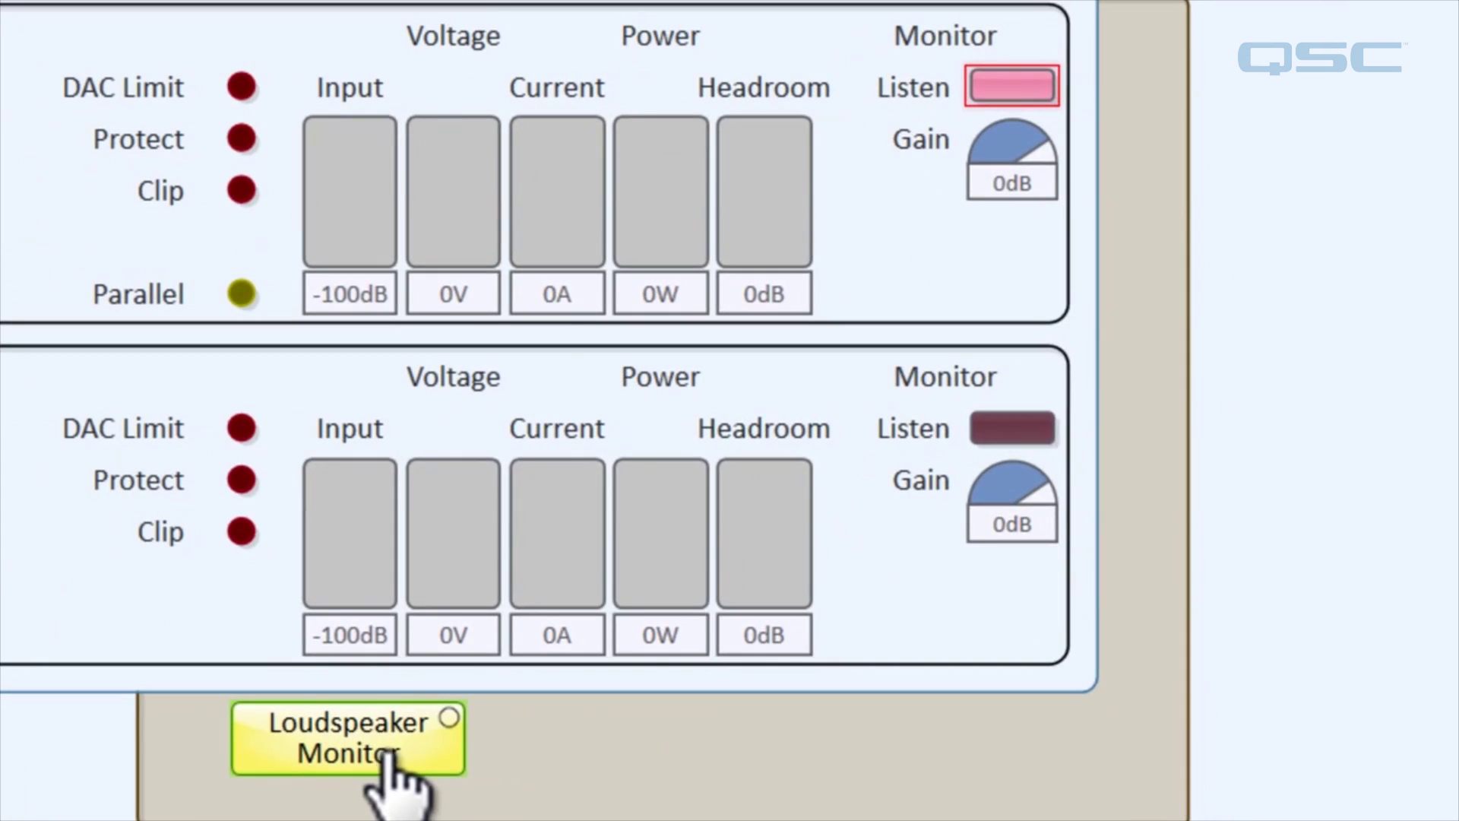
left_click(1051, 439)
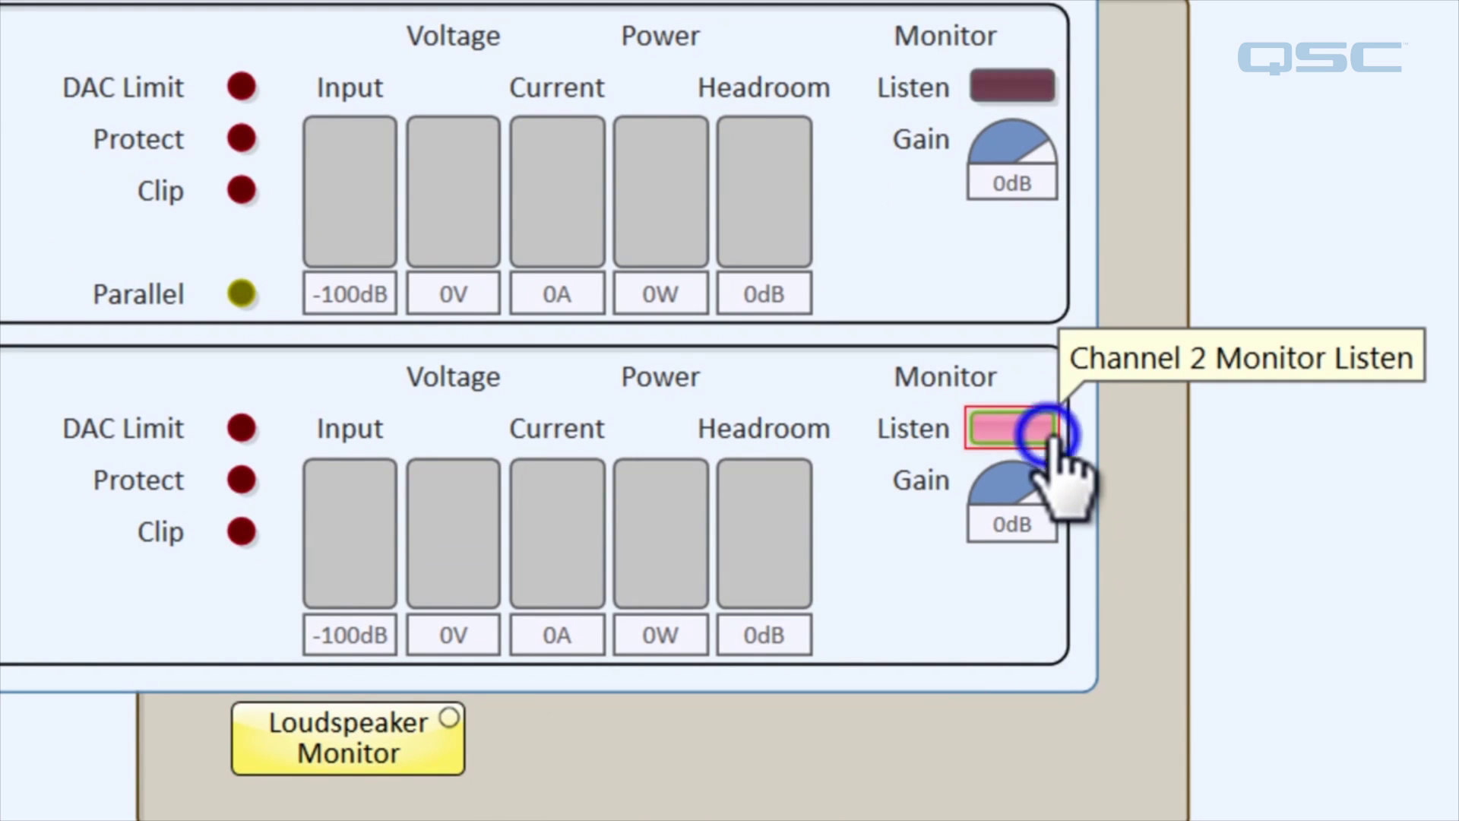
left_click(1053, 91)
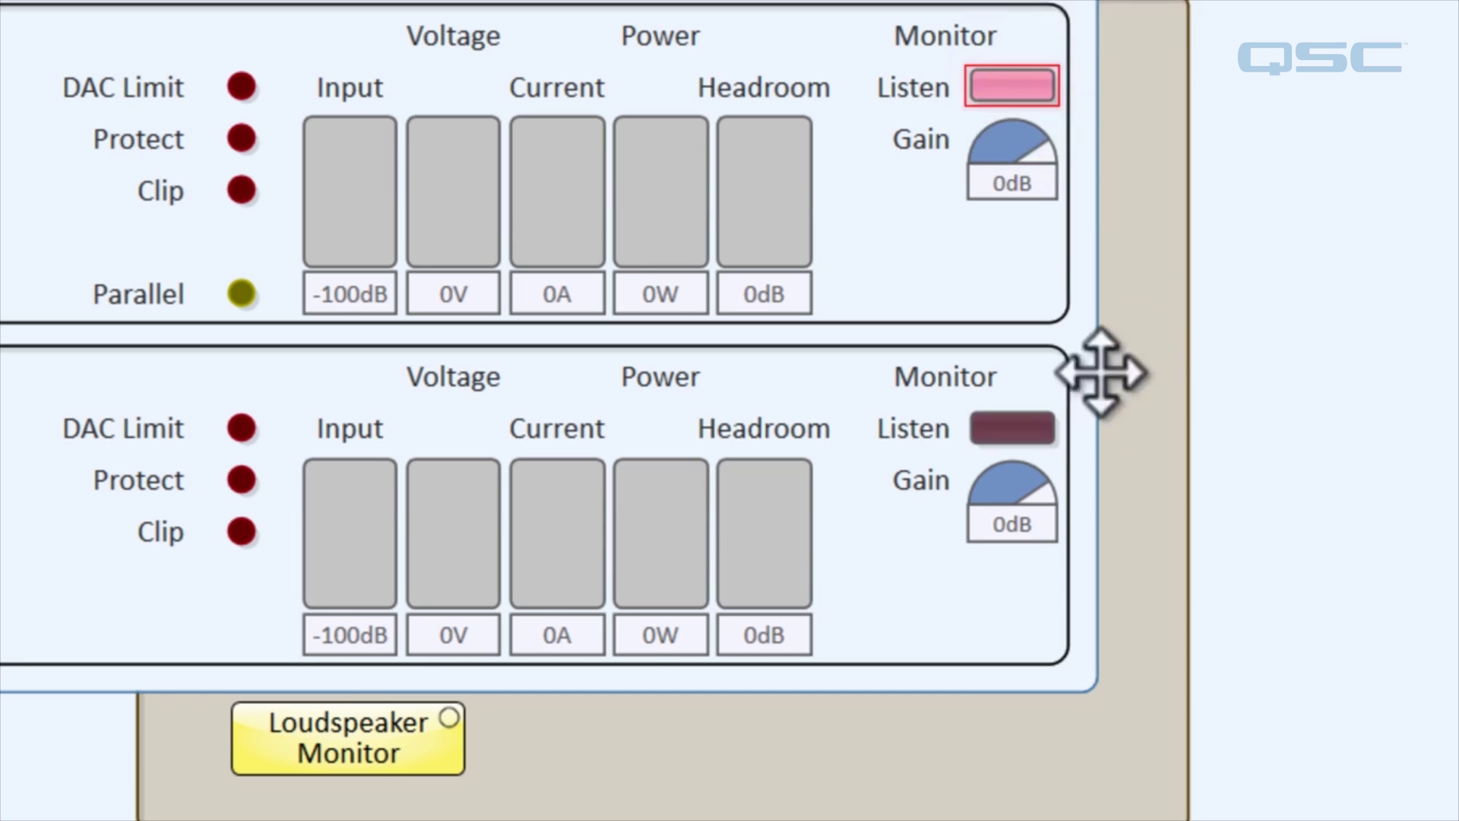
left_click(1046, 430)
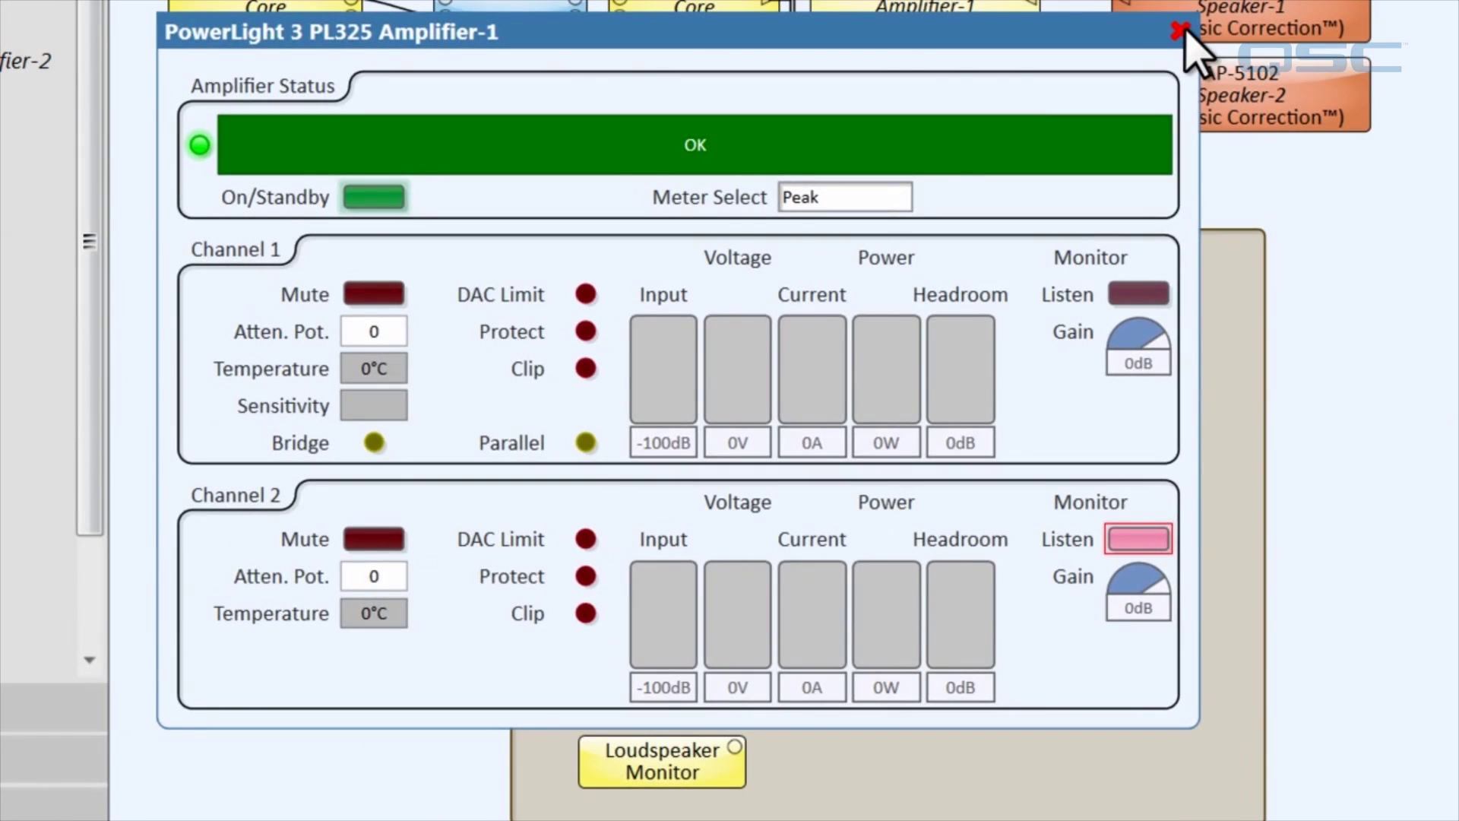
Close the amplifier panel, attach the Signal Probe to the Loudspeaker Monitor, and wire it to Line Out channel 1.
left_click(1177, 27)
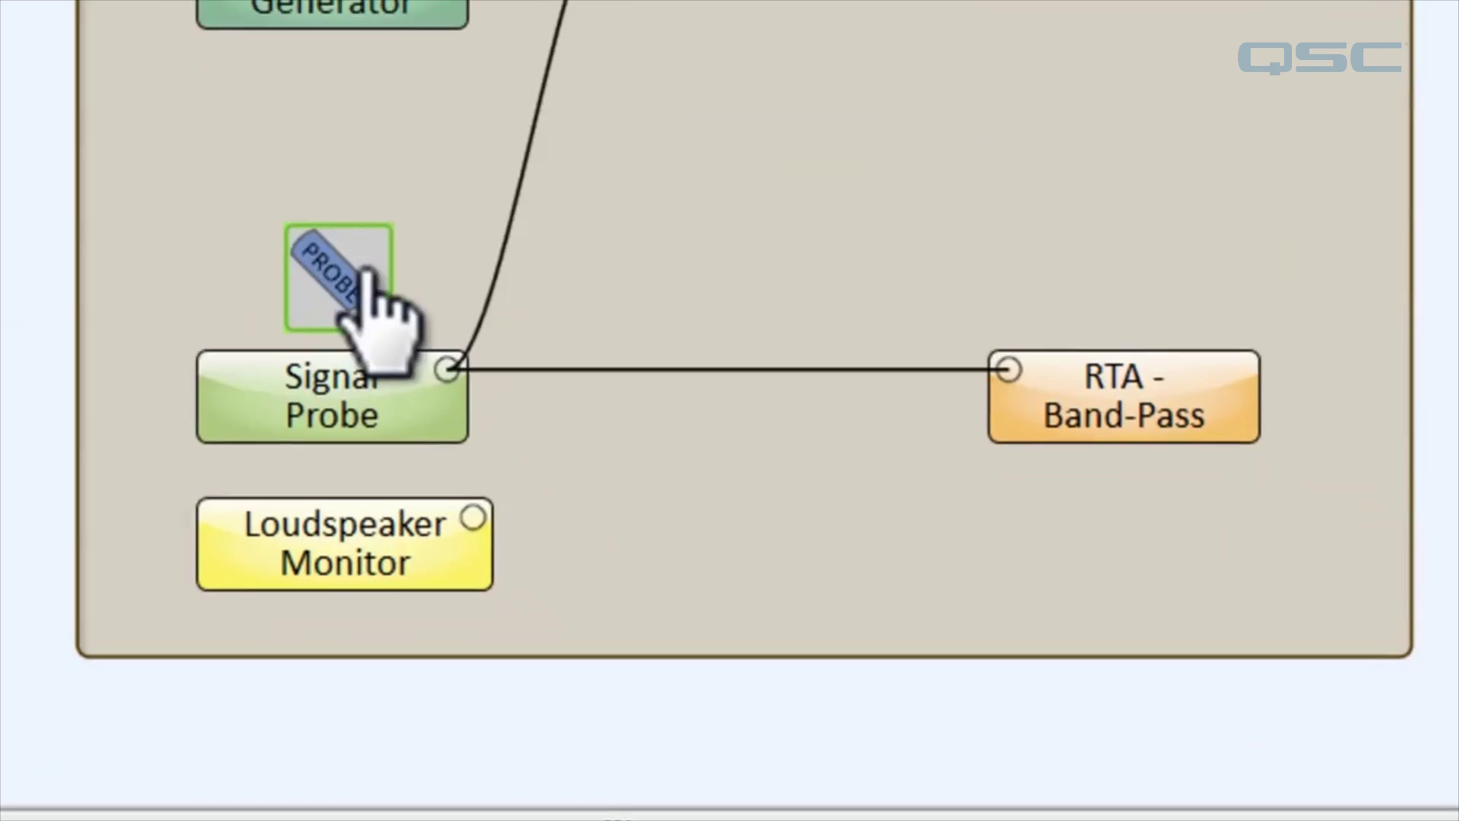
left_click_drag(658, 610, 736, 757)
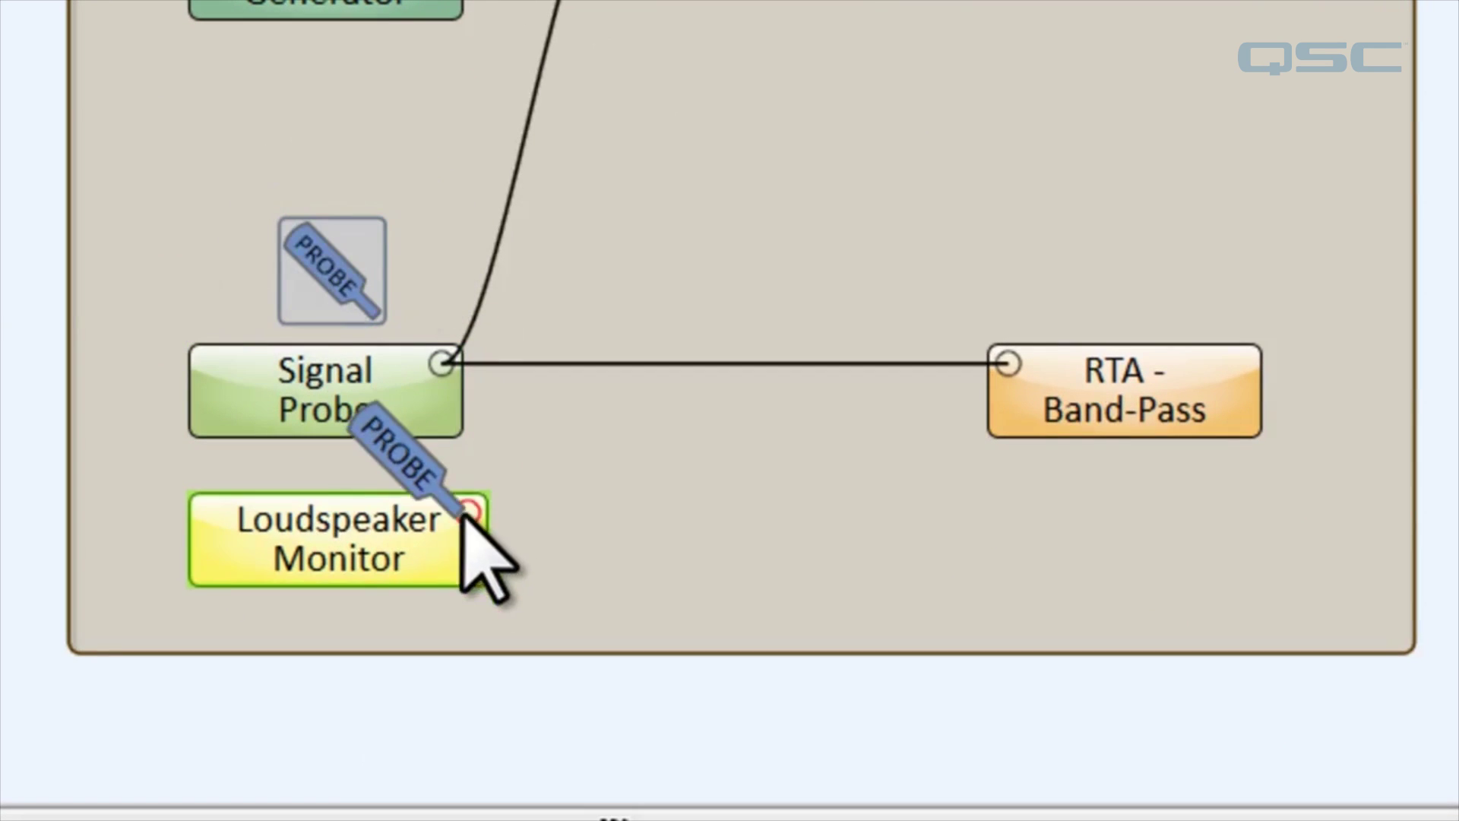
left_click_drag(465, 515, 466, 513)
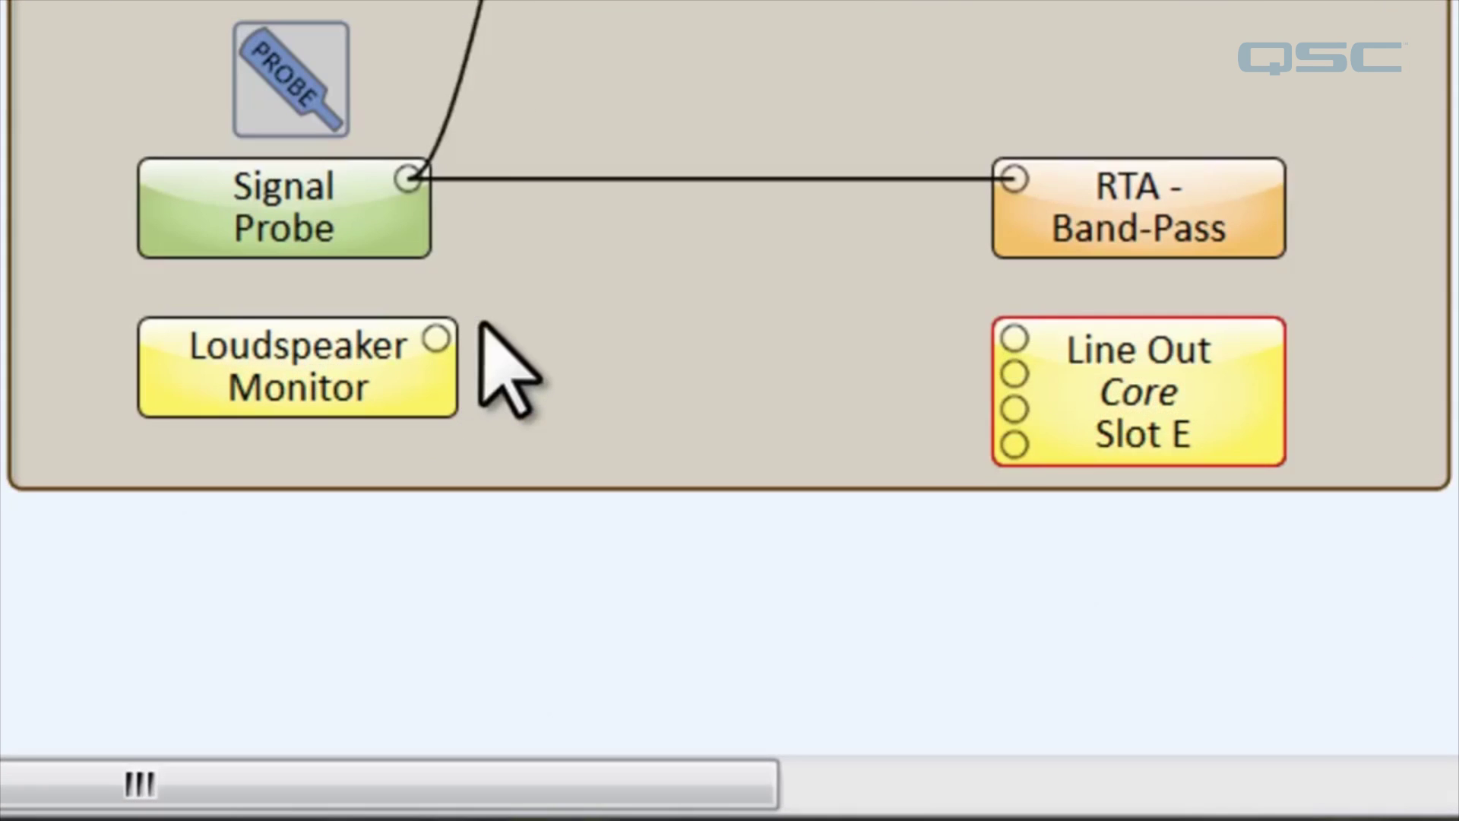
left_click_drag(727, 347, 1016, 336)
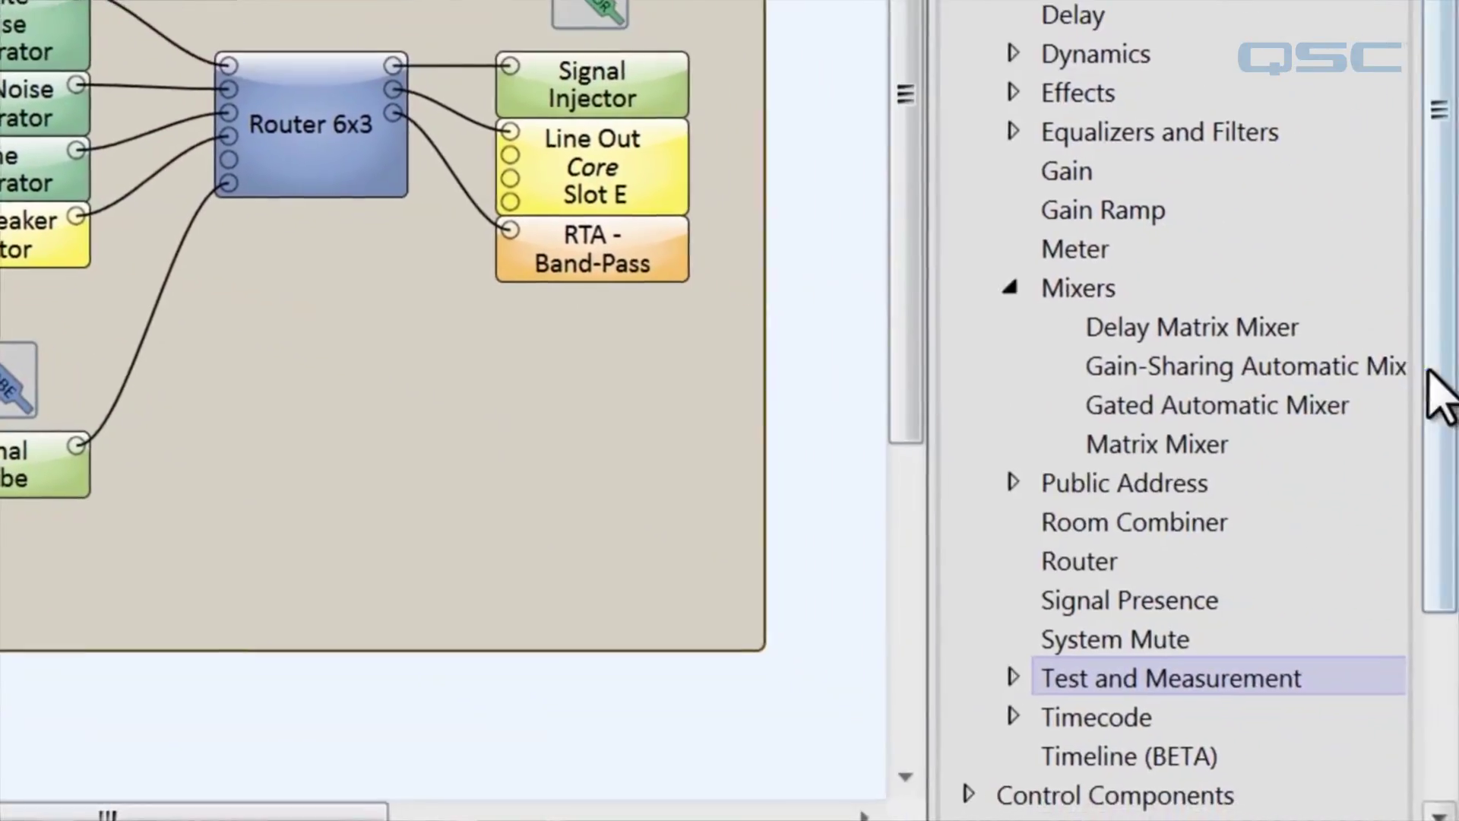
Set the IO Monitor to location MainStage, device StageRight, channel Slot D Line Out Output 1.
scroll(1434, 618, "down", 2)
left_click(1010, 446)
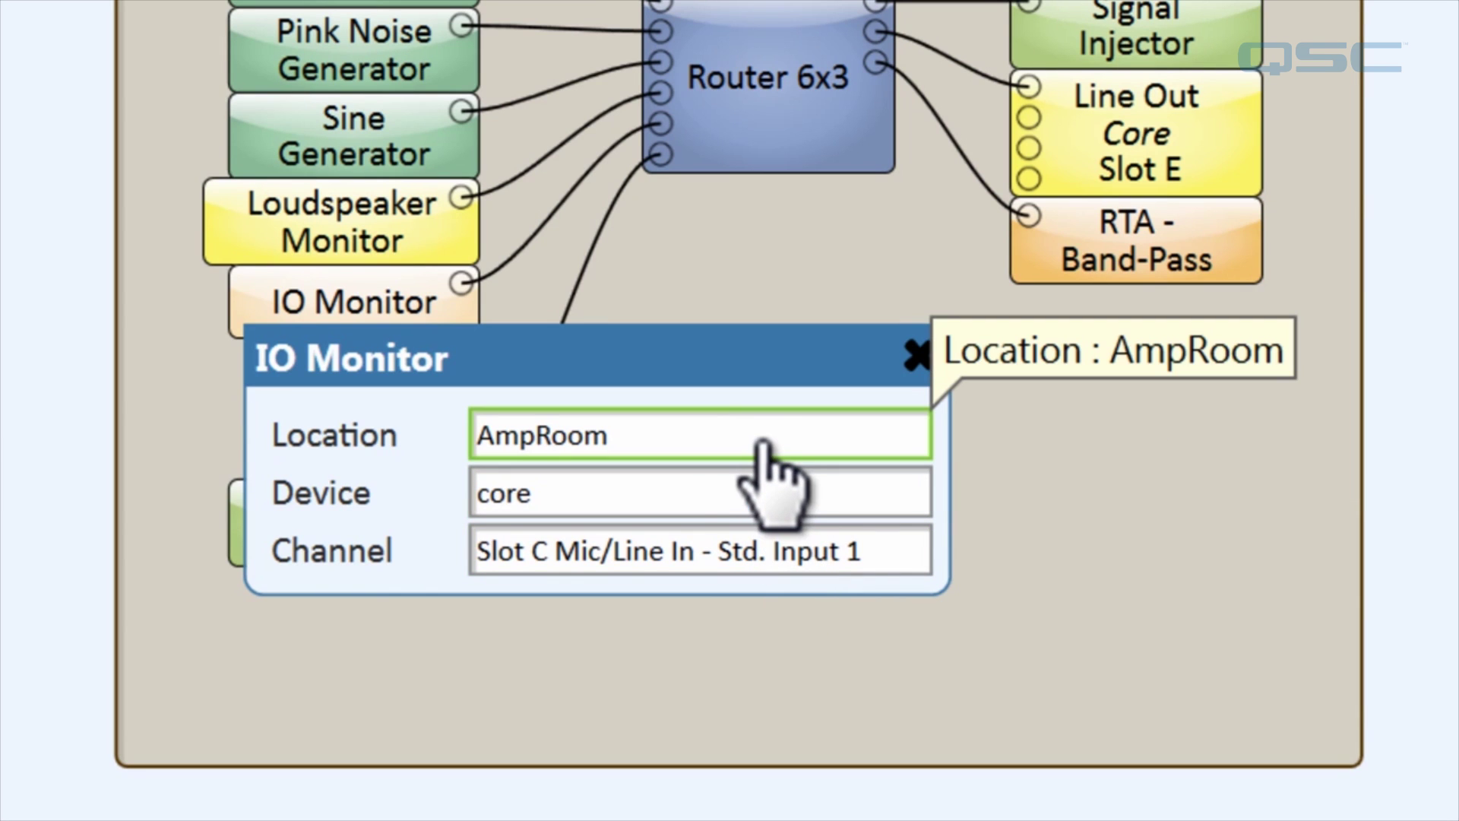
left_click(670, 437)
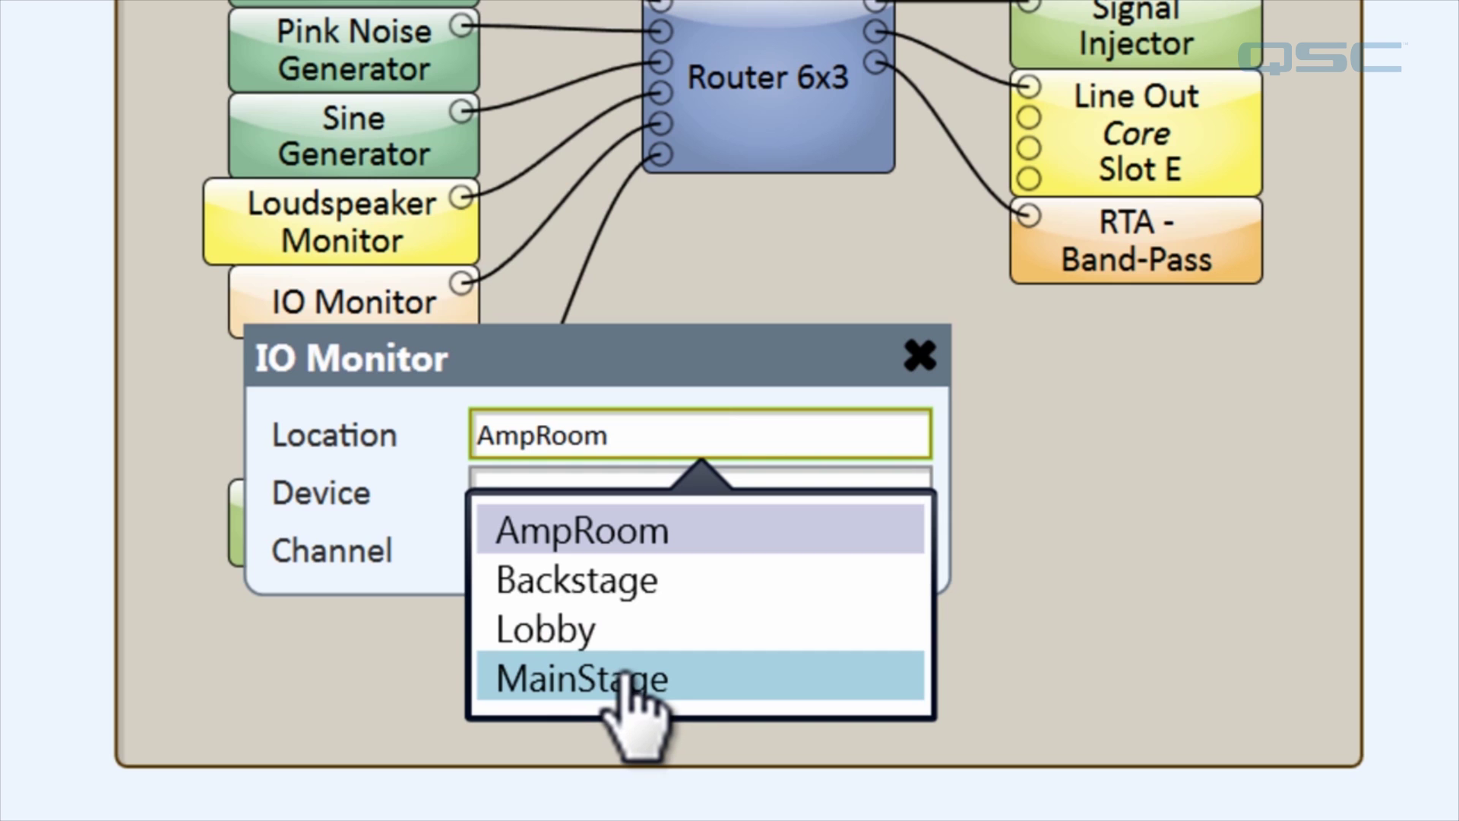
left_click(627, 680)
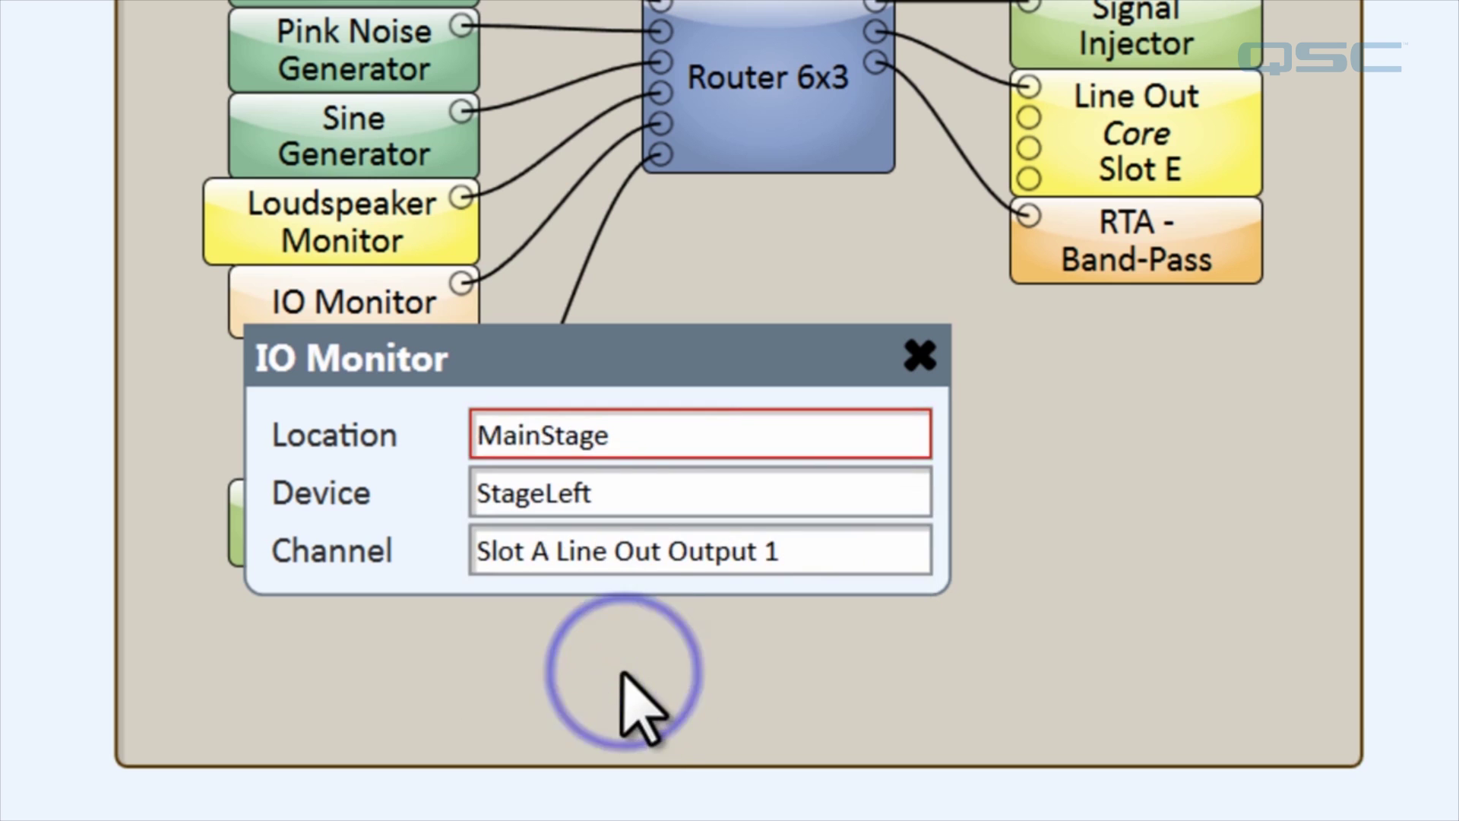
left_click(618, 498)
left_click(620, 646)
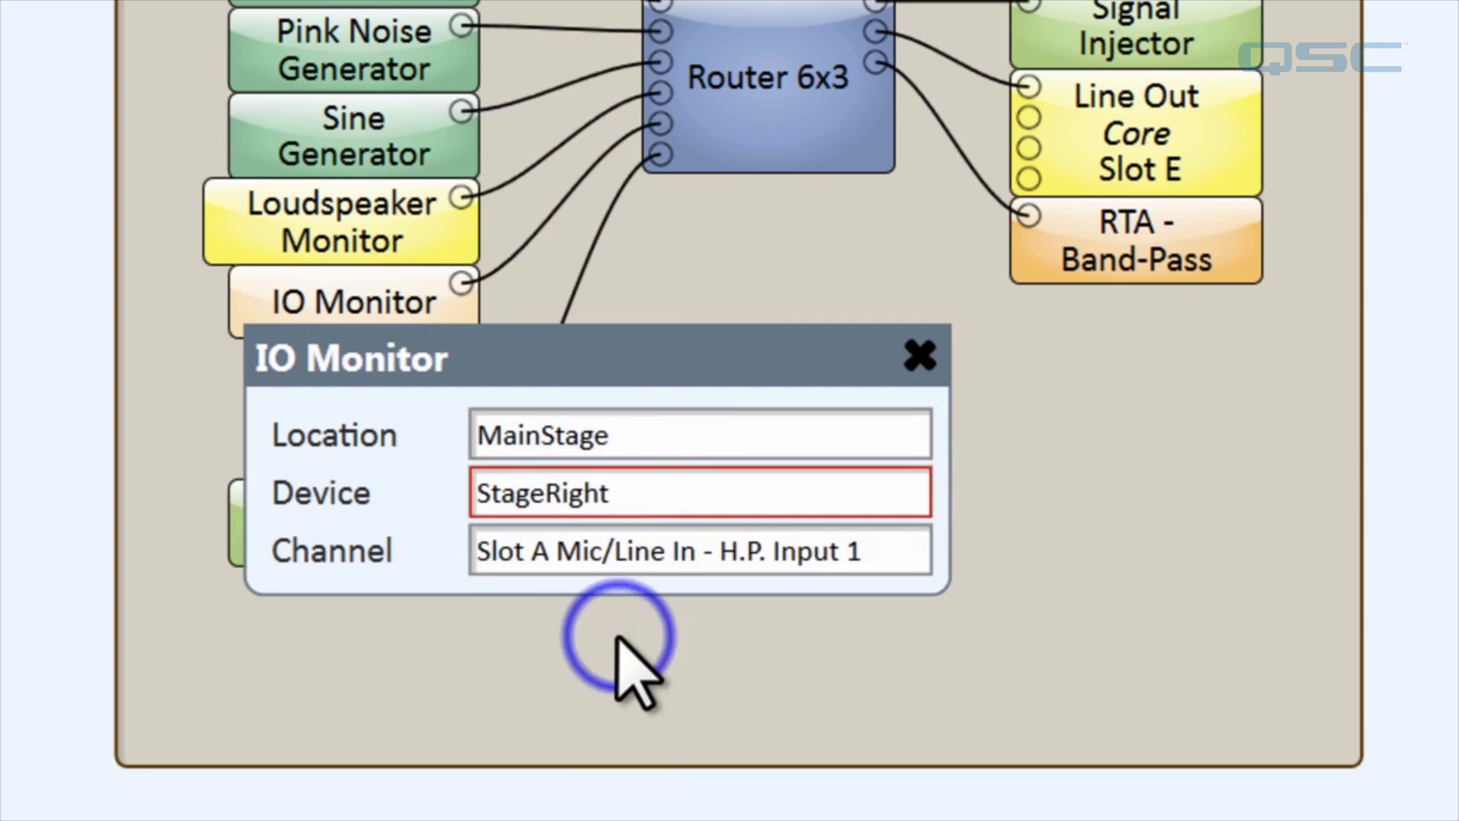
left_click(684, 551)
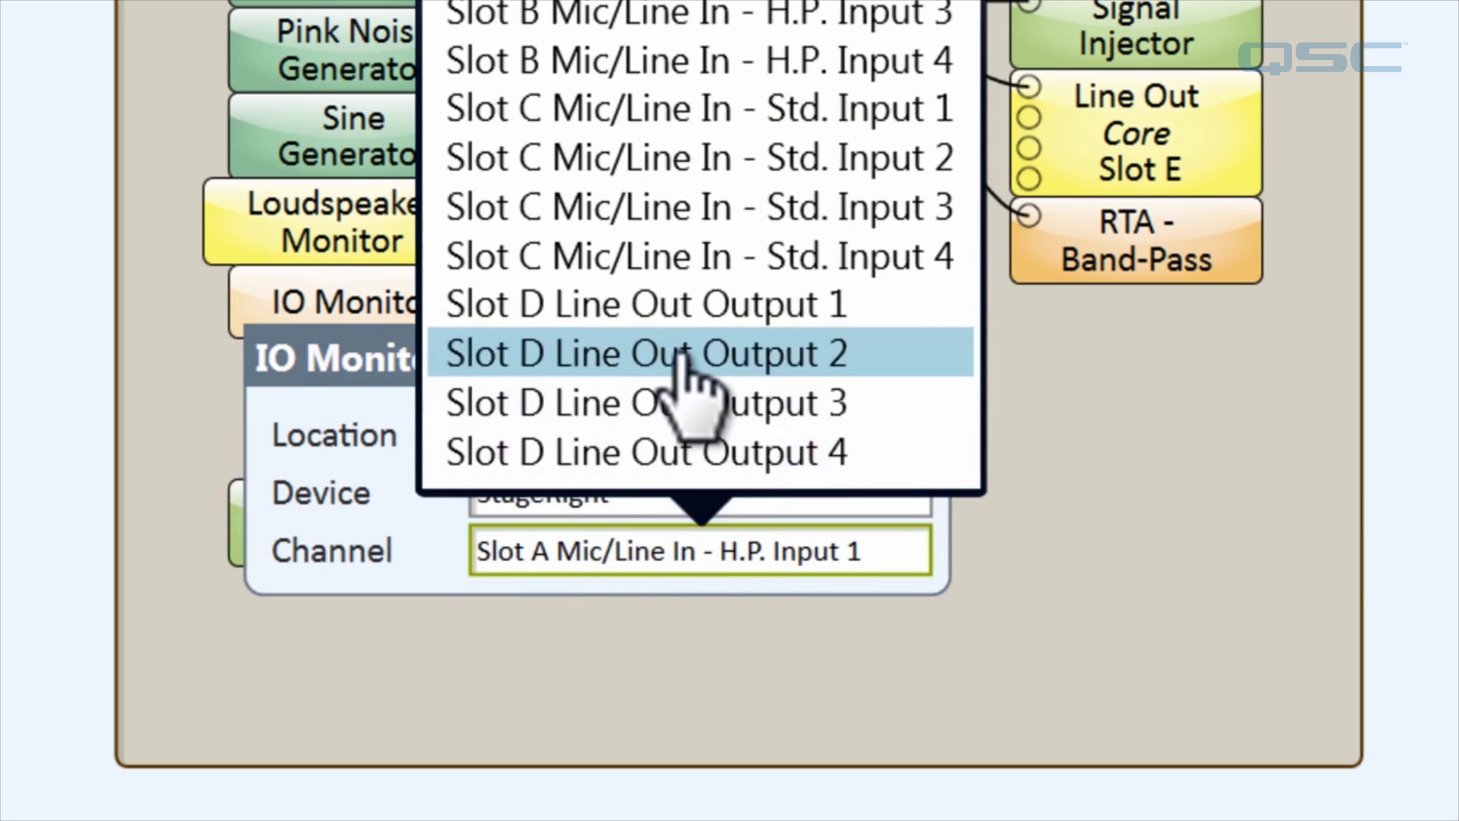
left_click(669, 306)
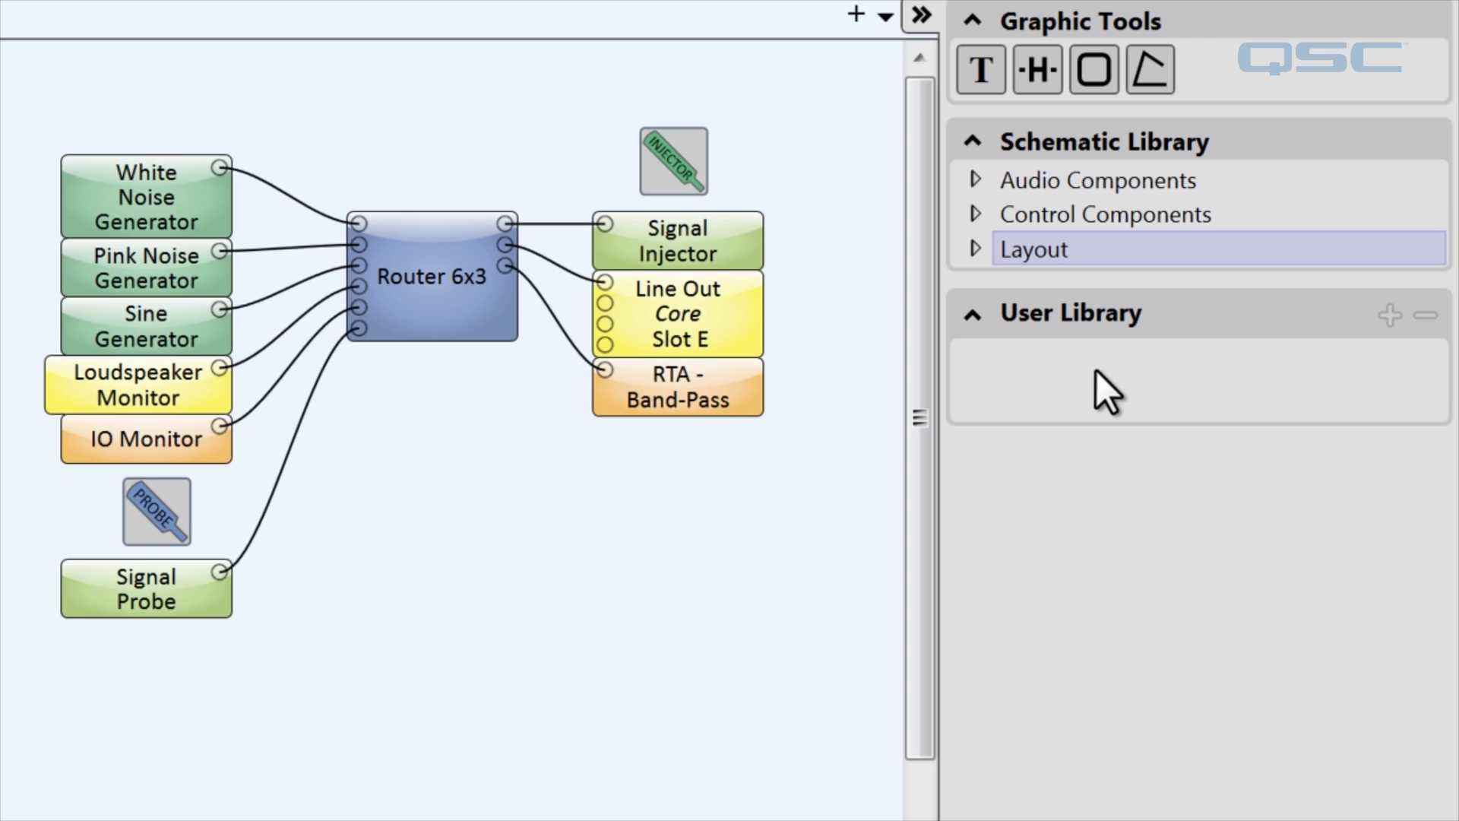
Save the entire selected schematic to the User Library as 'Test and Measurements'.
left_click_drag(10, 88, 836, 716)
left_click_drag(424, 261, 1031, 683)
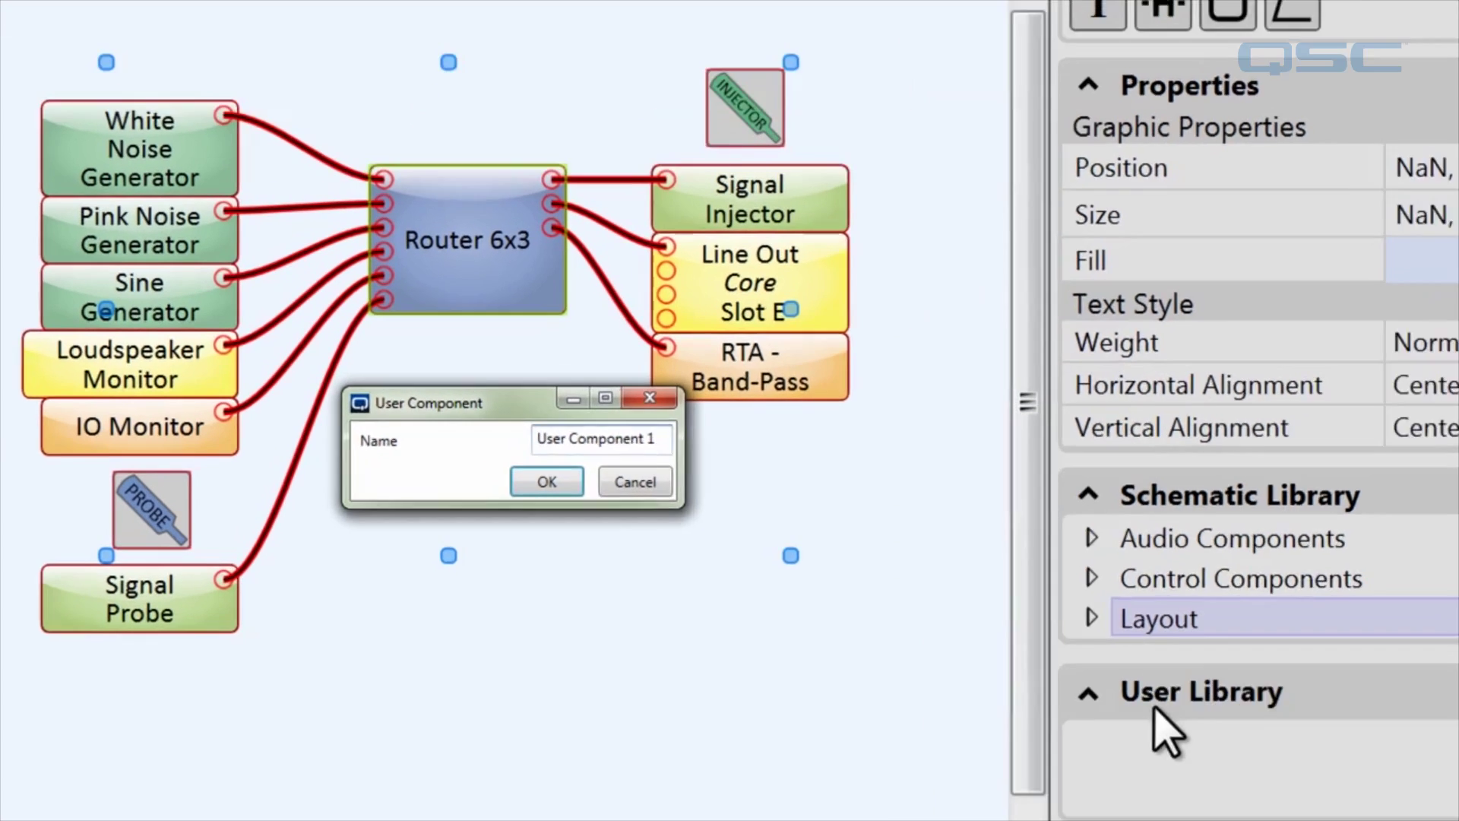
type("Test and Me")
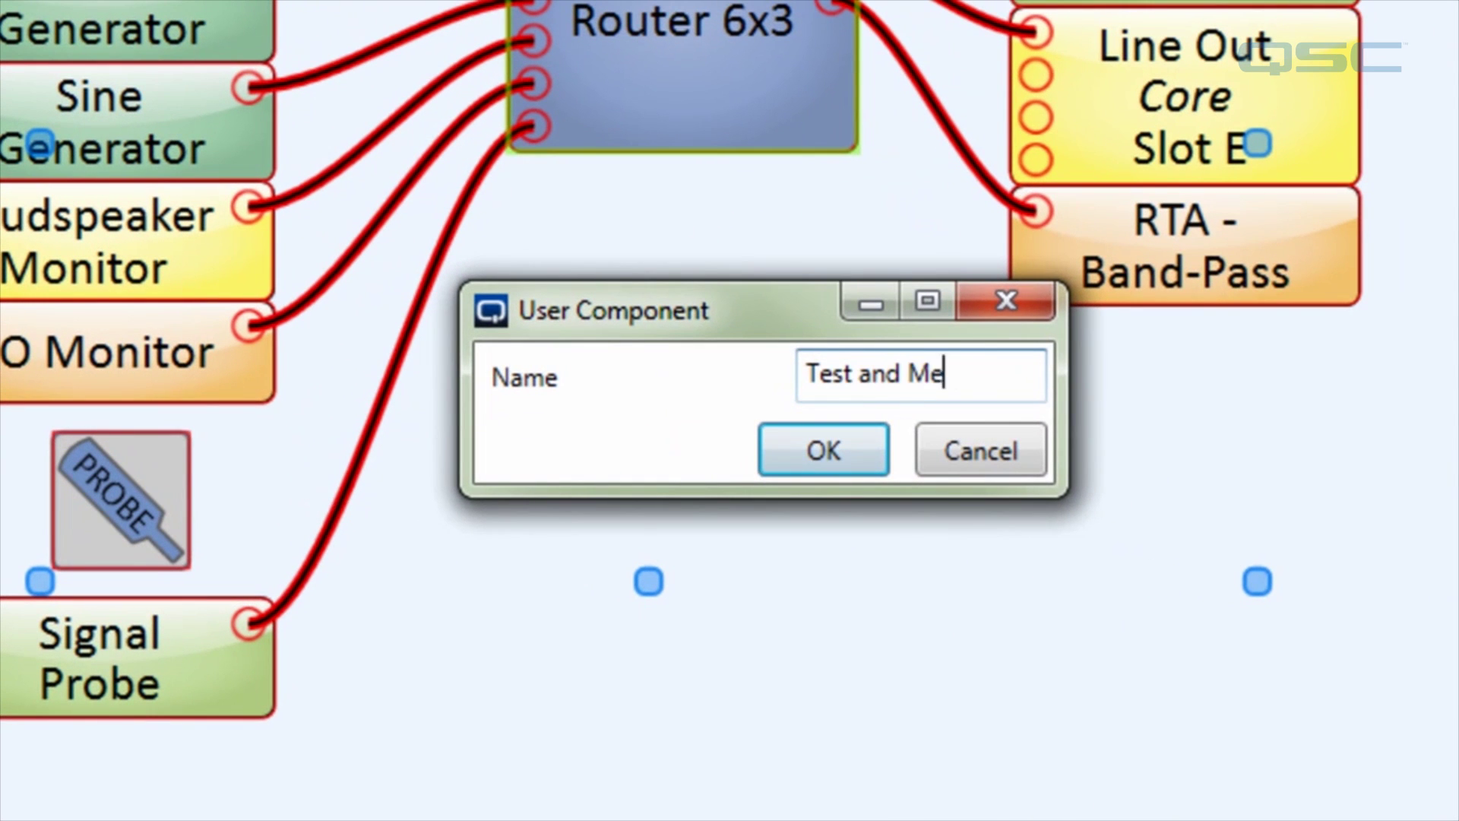
type("asurements")
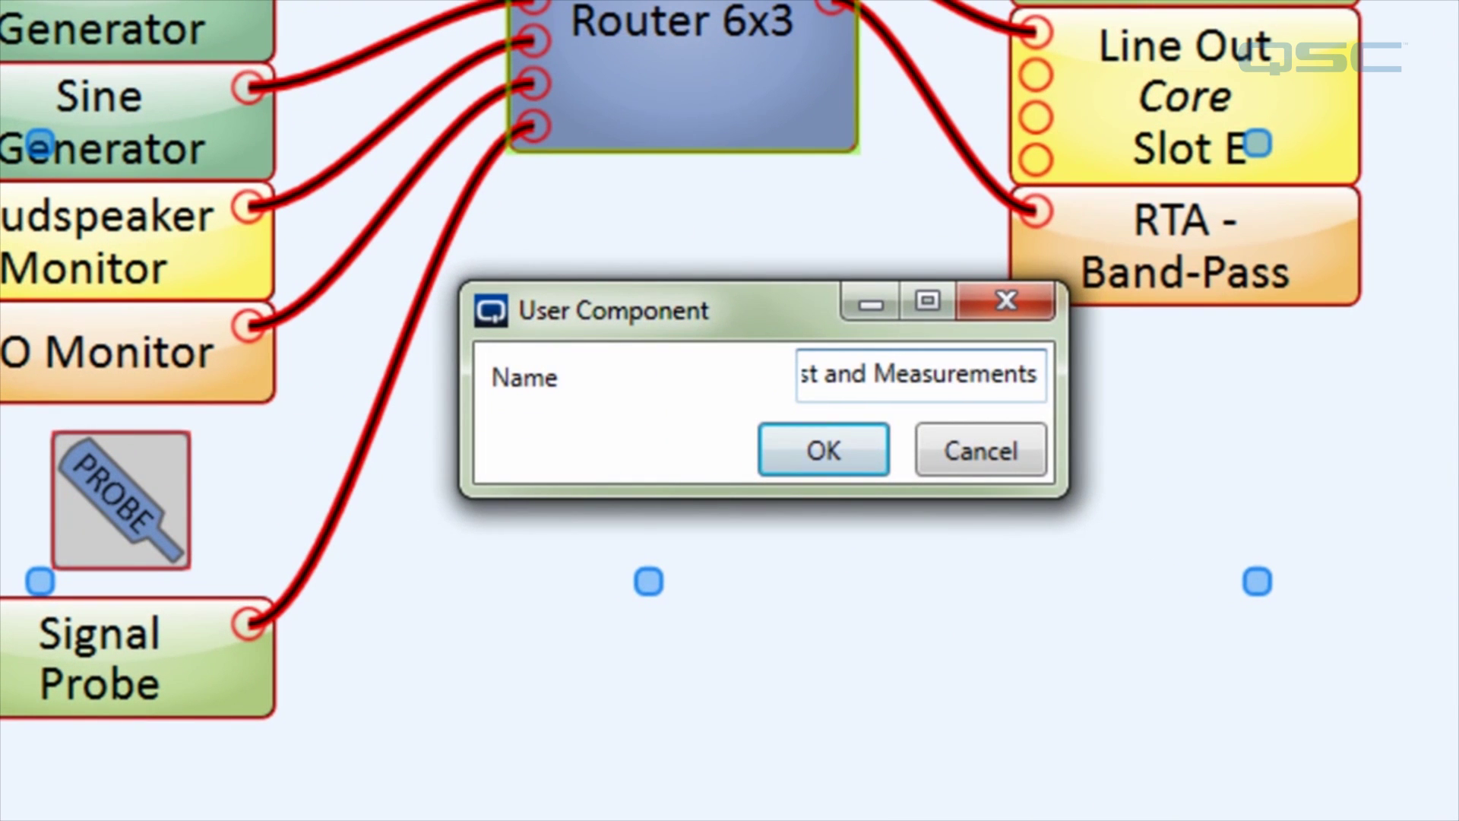
left_click(799, 441)
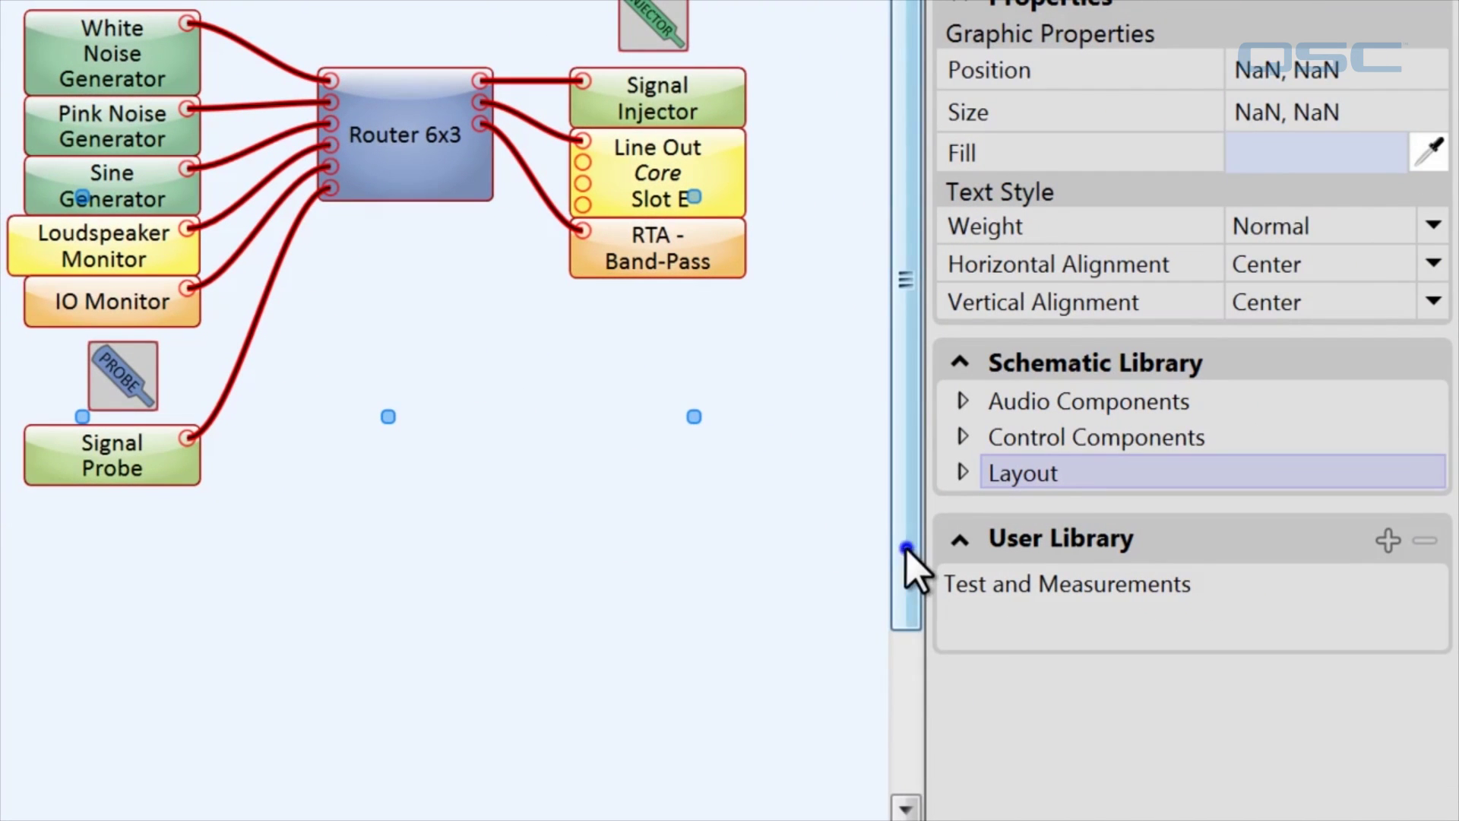
Drop a copy of Test and Measurements from the User Library below the original.
left_click_drag(906, 550, 912, 730)
left_click(993, 581)
left_click_drag(992, 581, 29, 273)
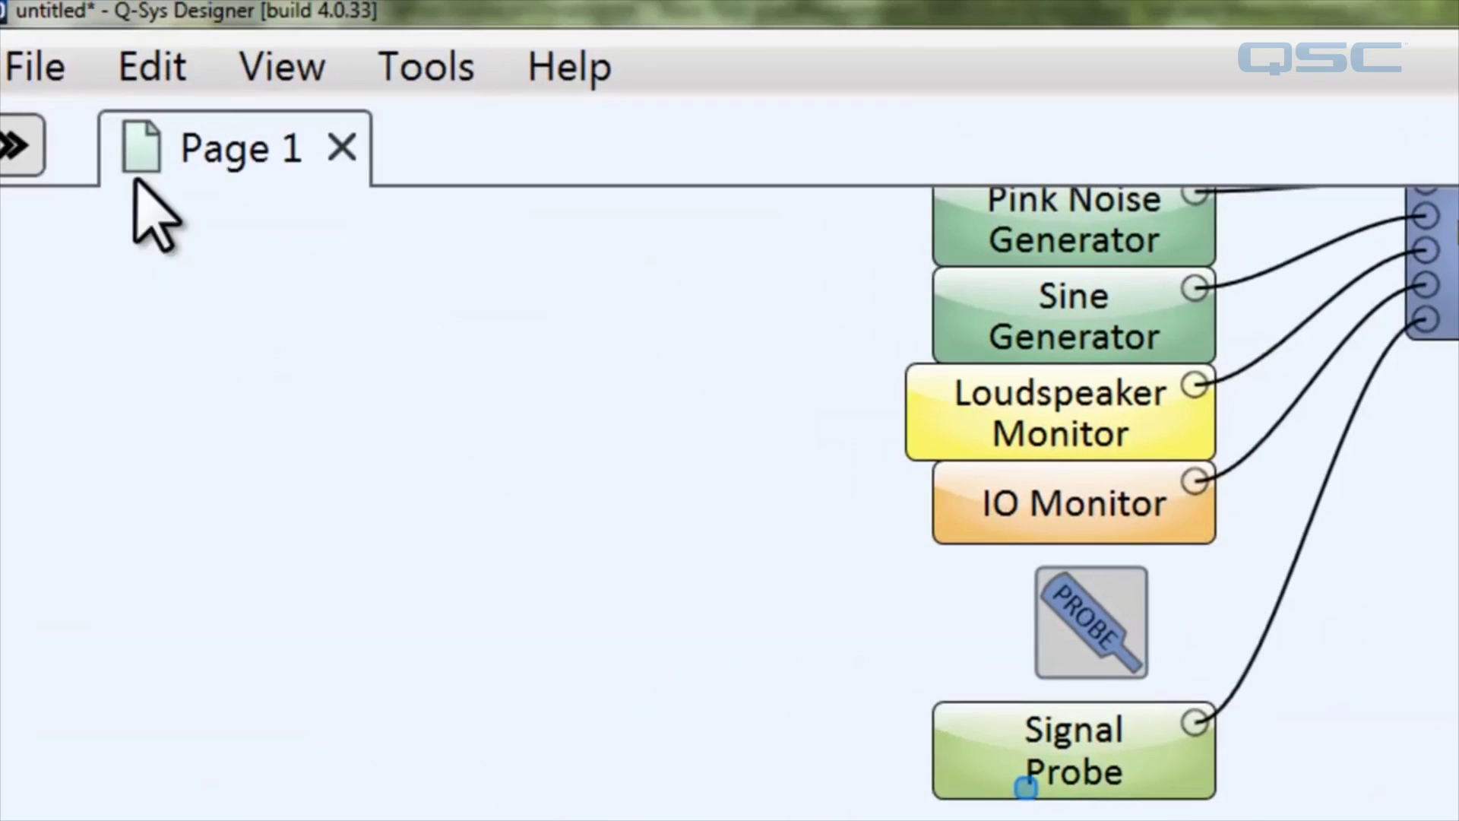
Start a new empty design and deselect the placed Test and Measurements block.
left_click(66, 82)
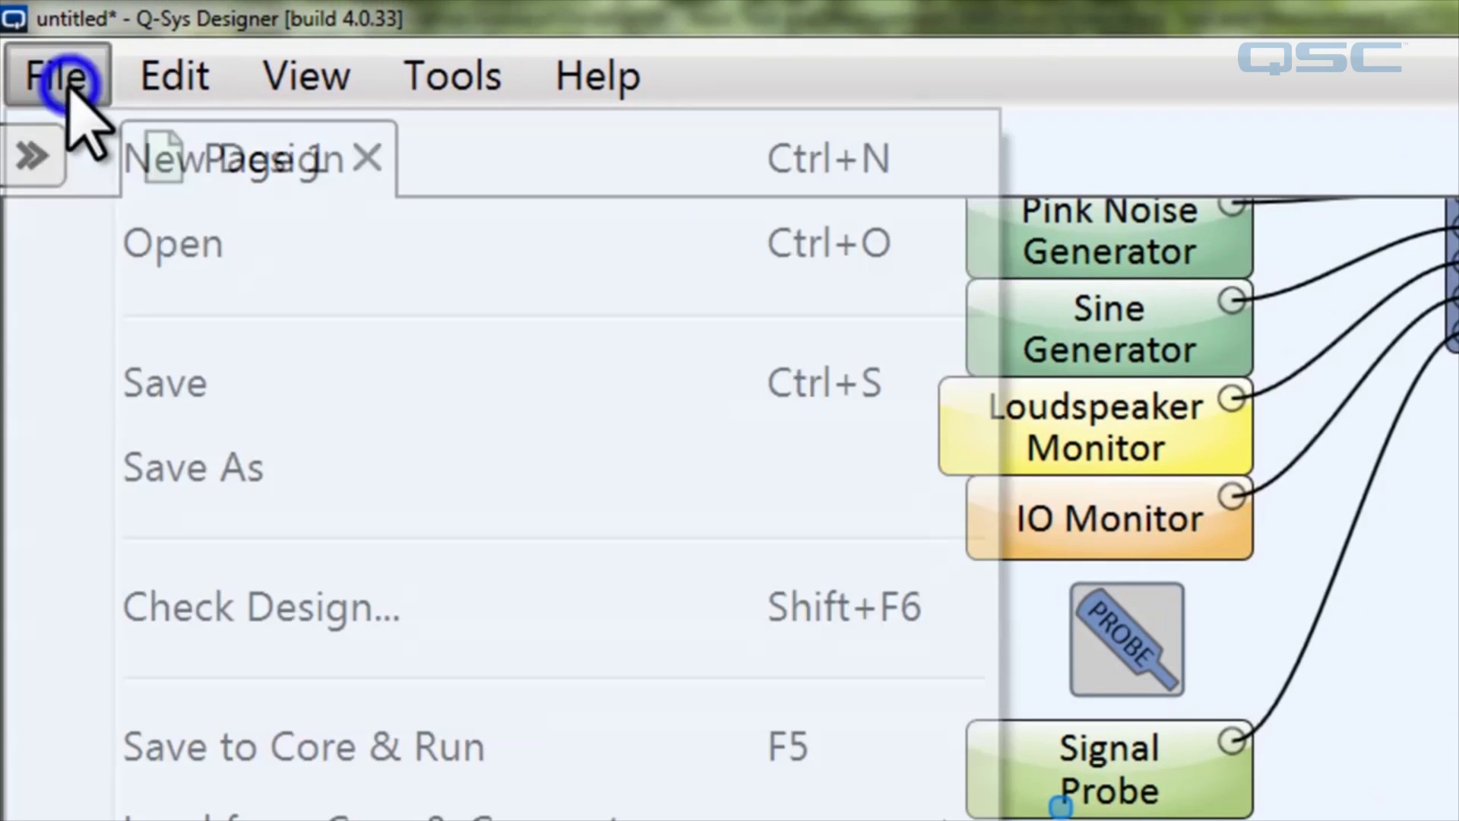
left_click(190, 176)
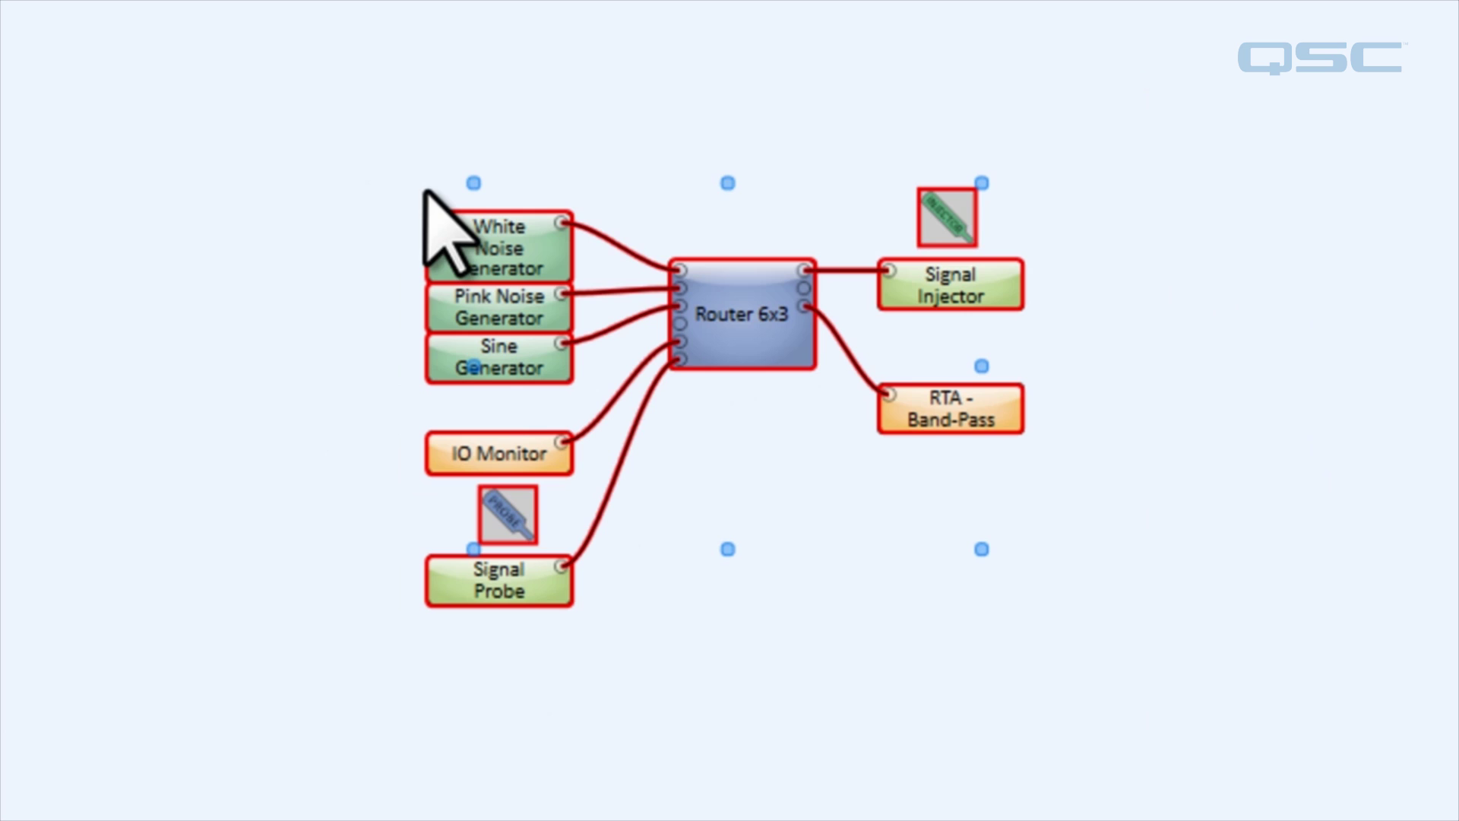
left_click(318, 201)
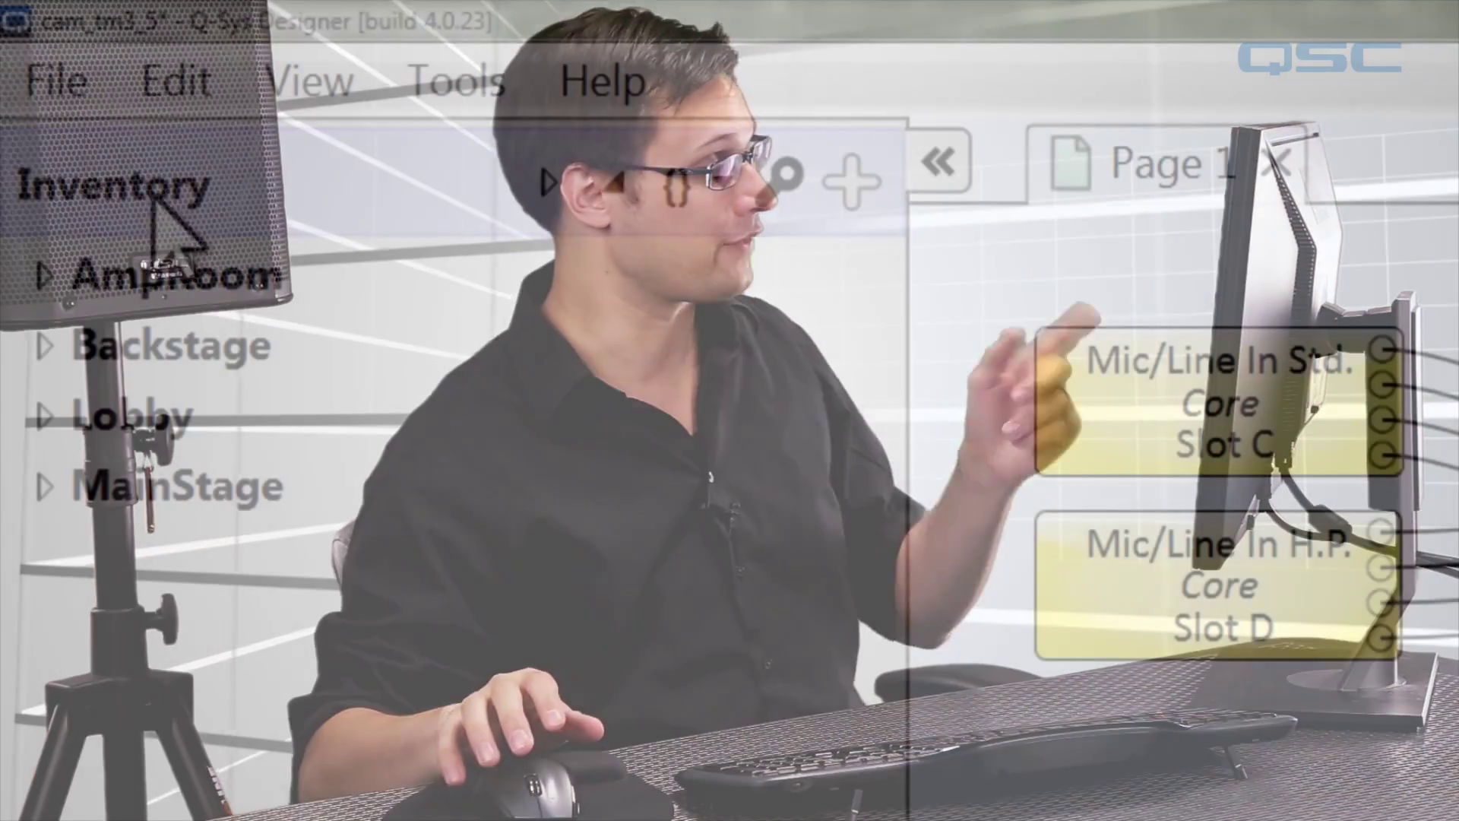
On the Preferences Hard Links page, add a new hard link and begin editing its IP address.
left_click(47, 76)
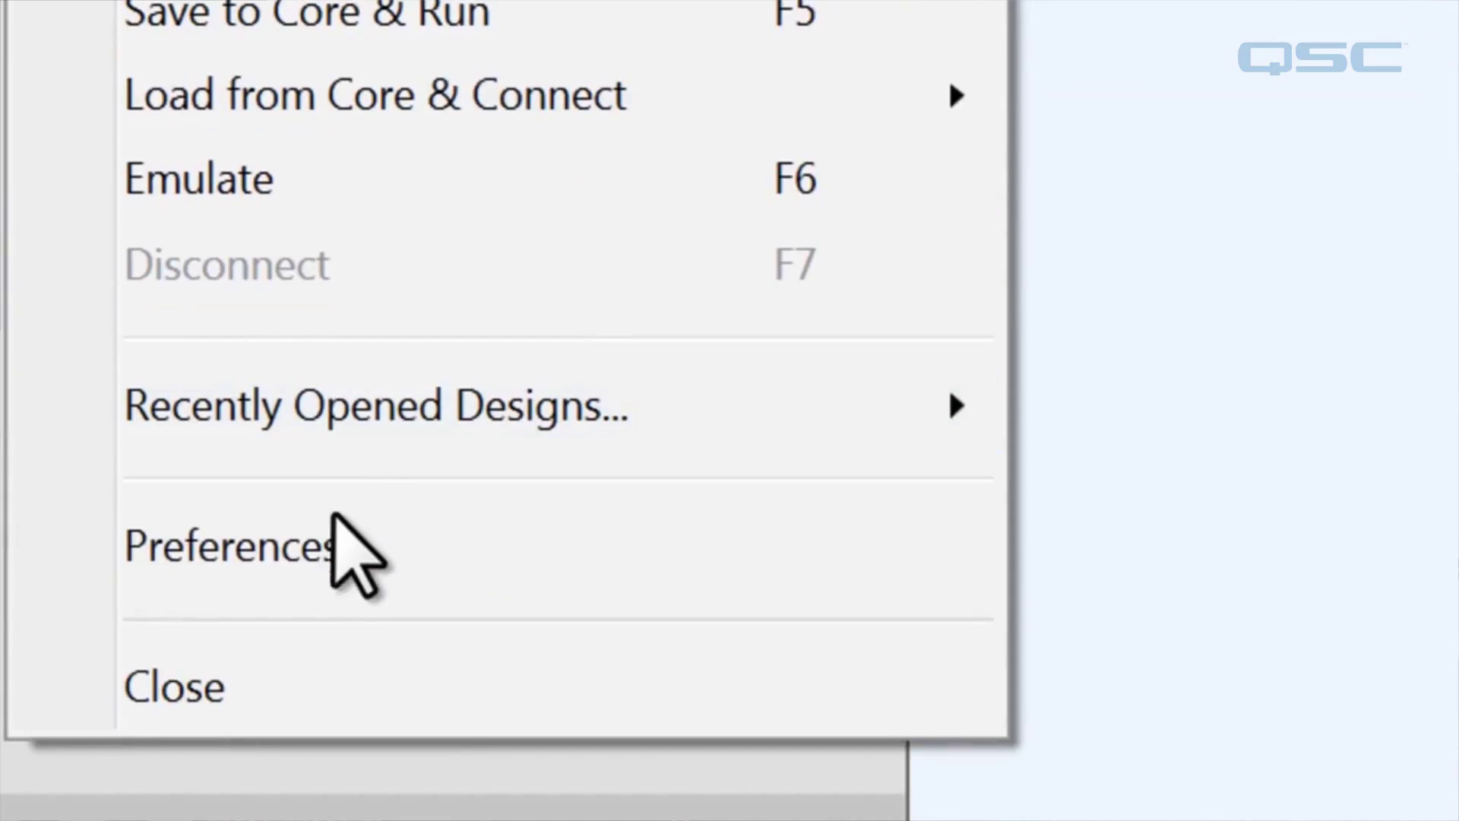
left_click(339, 553)
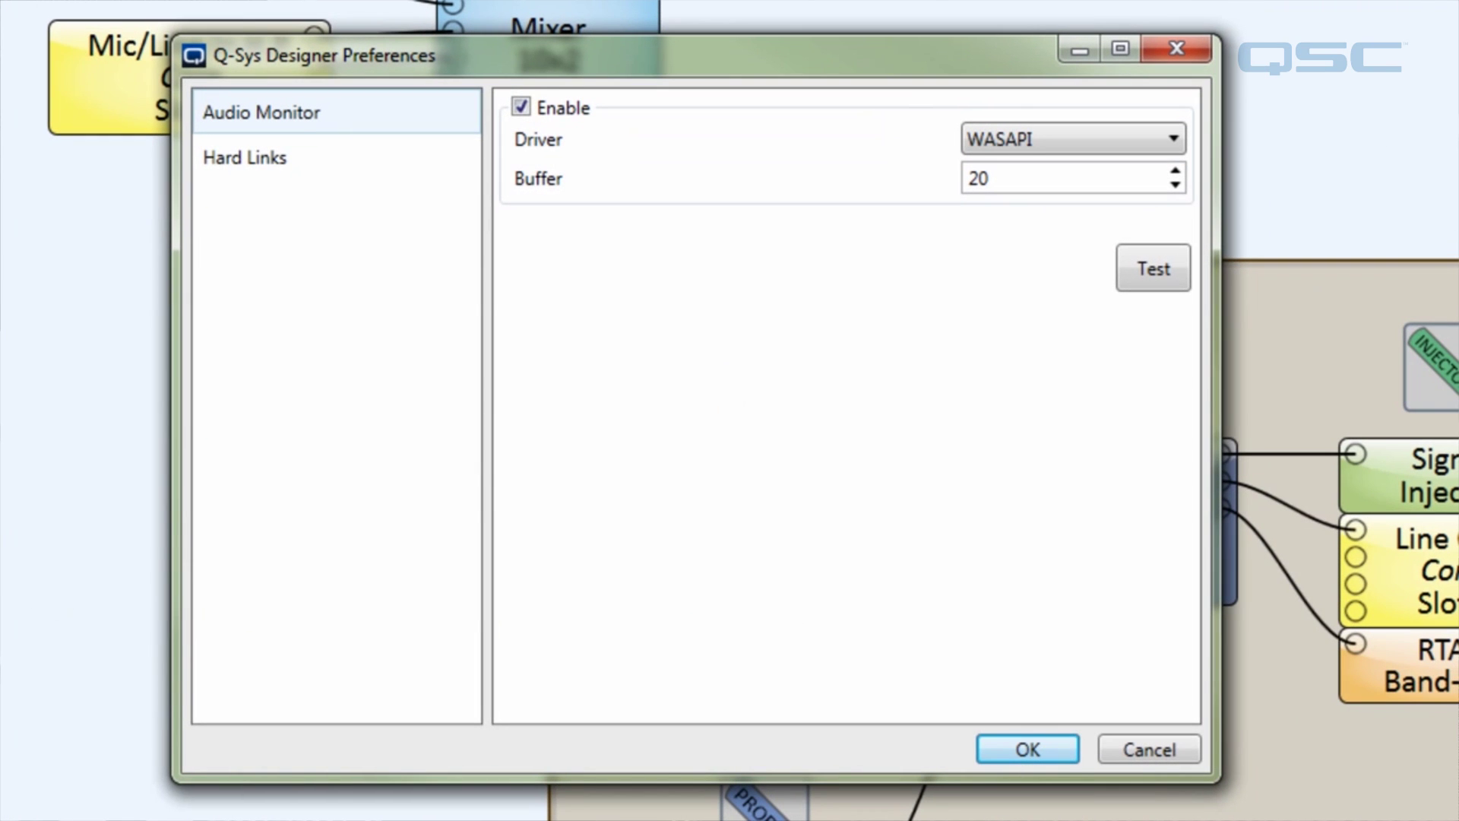
left_click(280, 158)
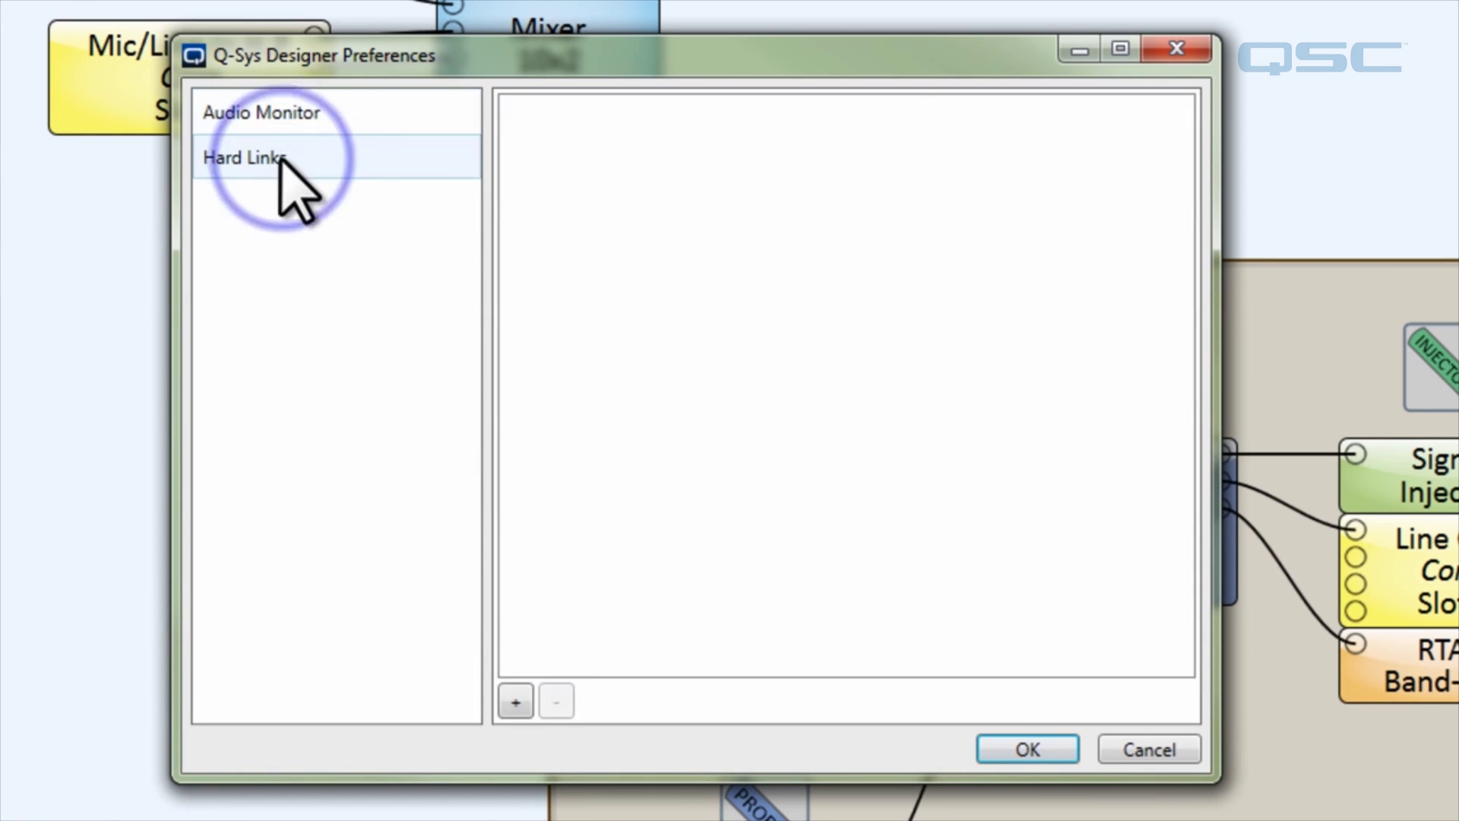
left_click(515, 700)
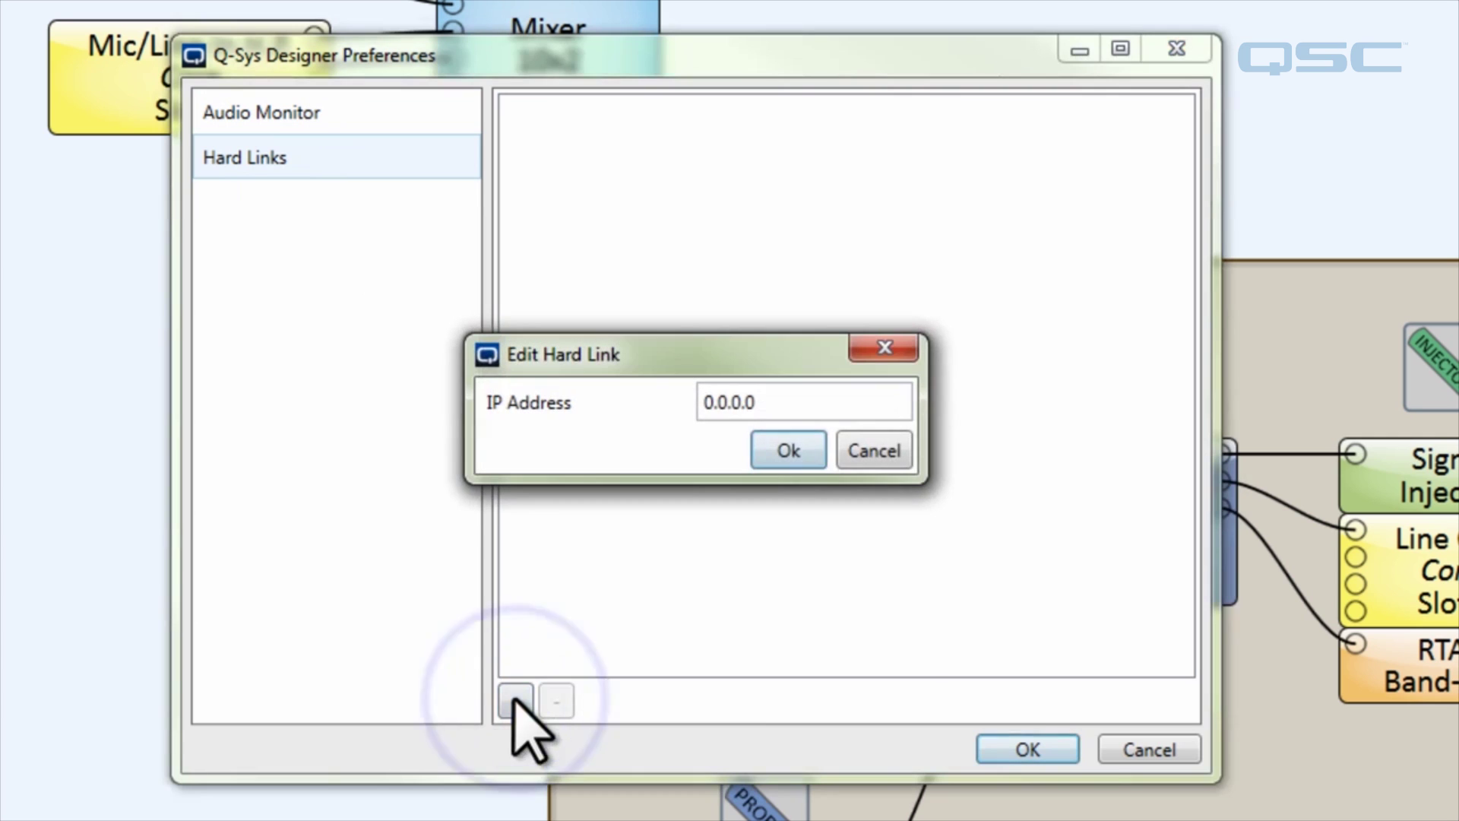
left_click(711, 399)
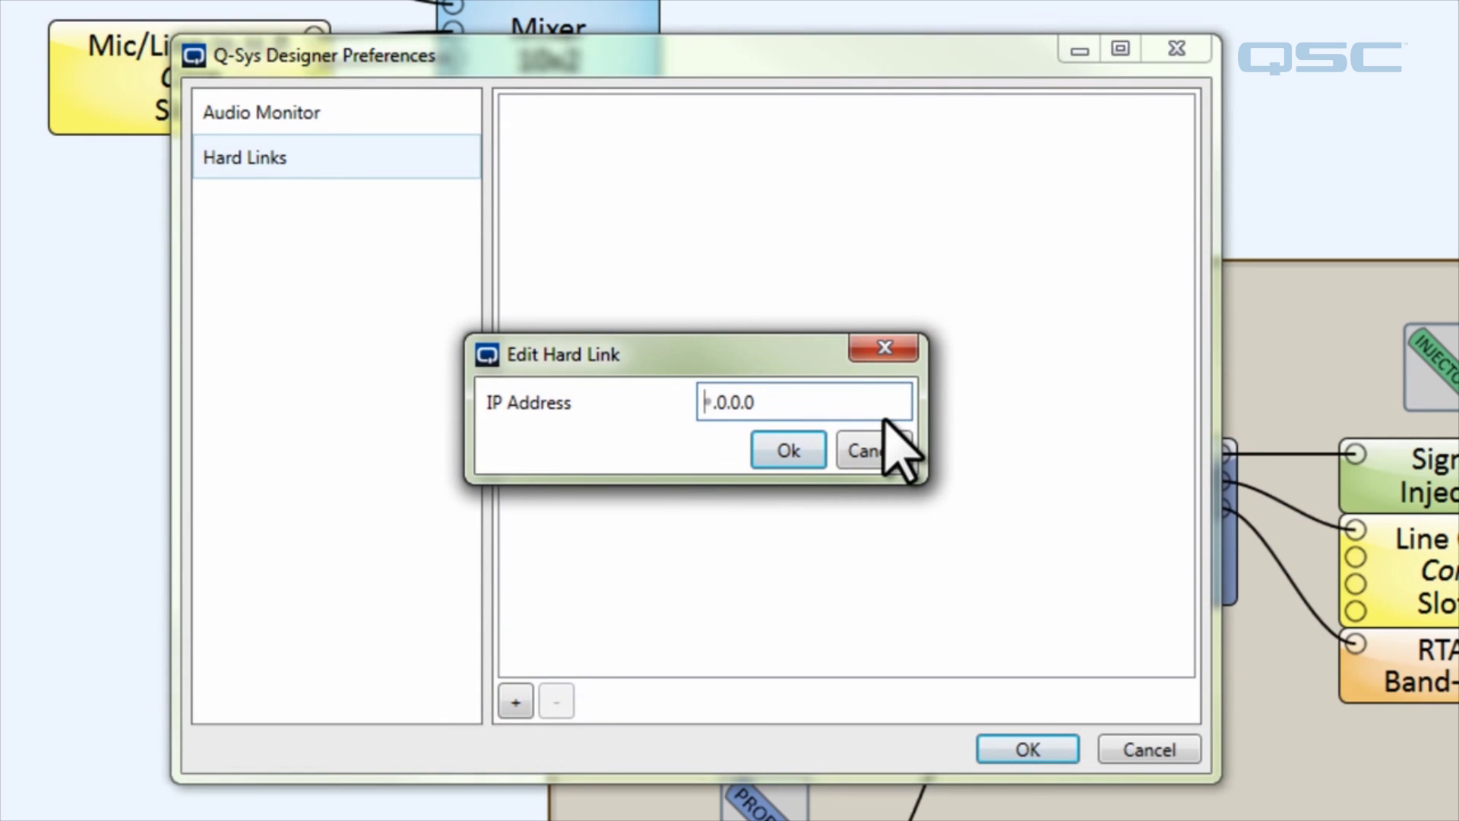